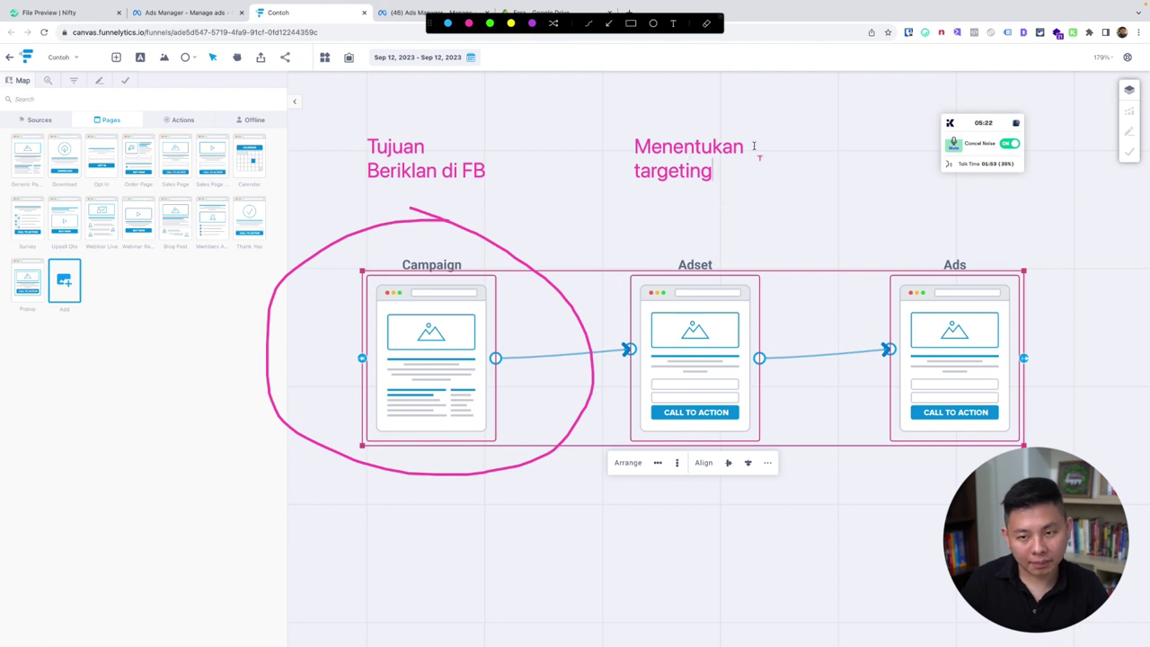
- Add the annotation text "Kreatif/copywriting" above the Ads page of the funnel, and leave annotation mode
left_click(917, 212)
type("K")
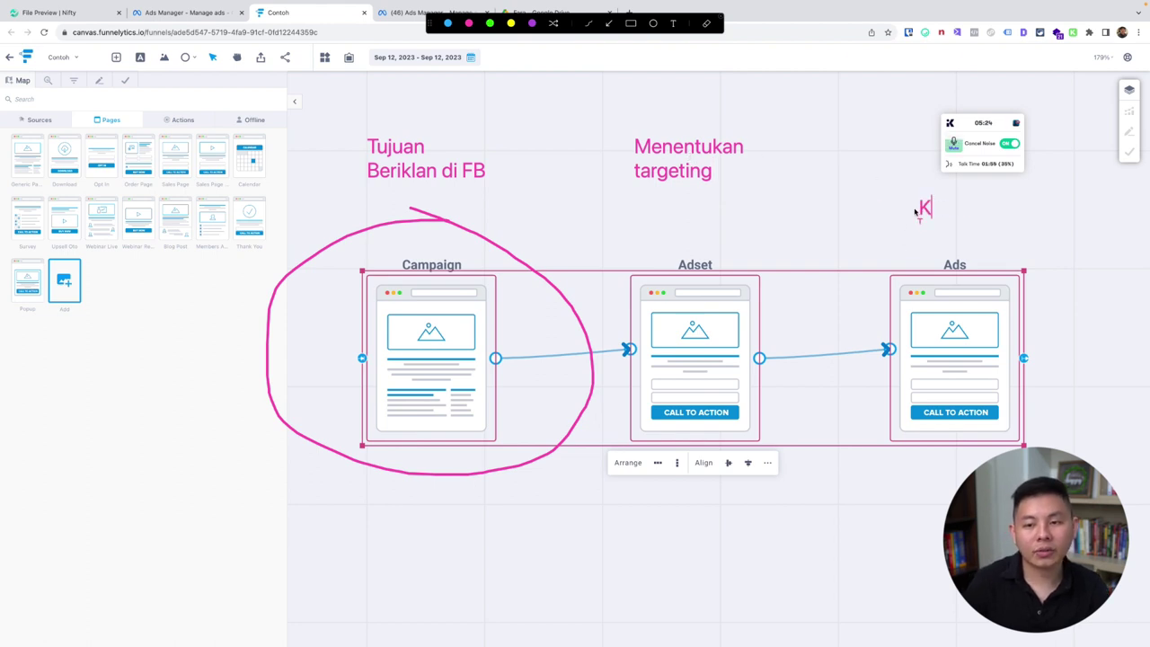
type("reatif/copywr")
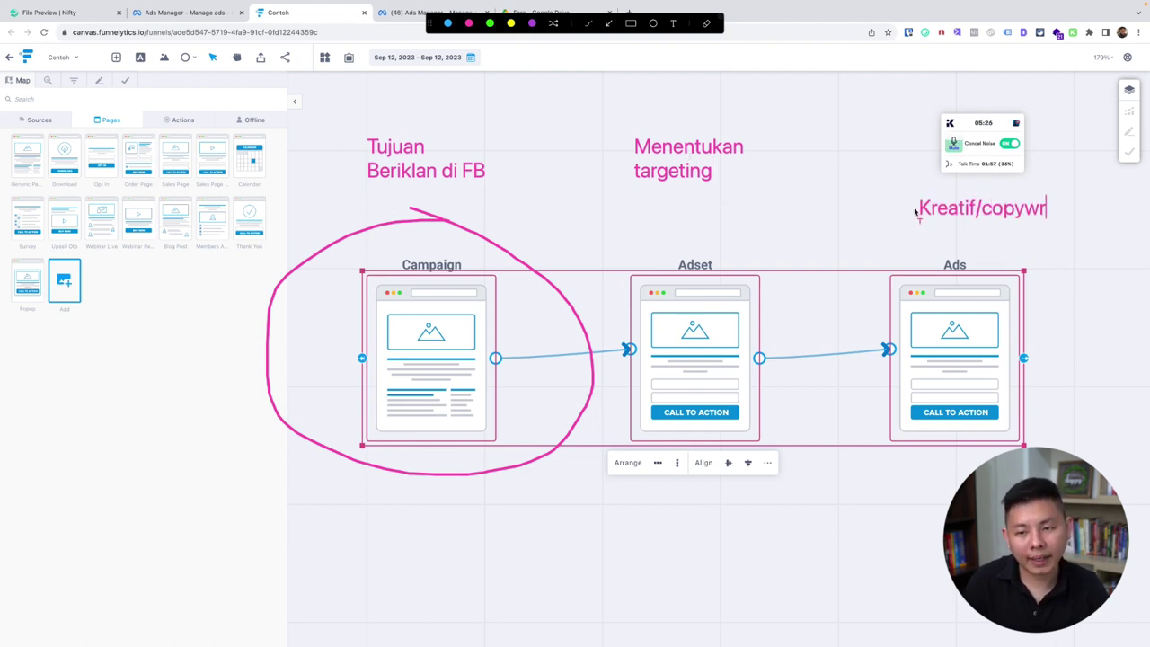
type("iting")
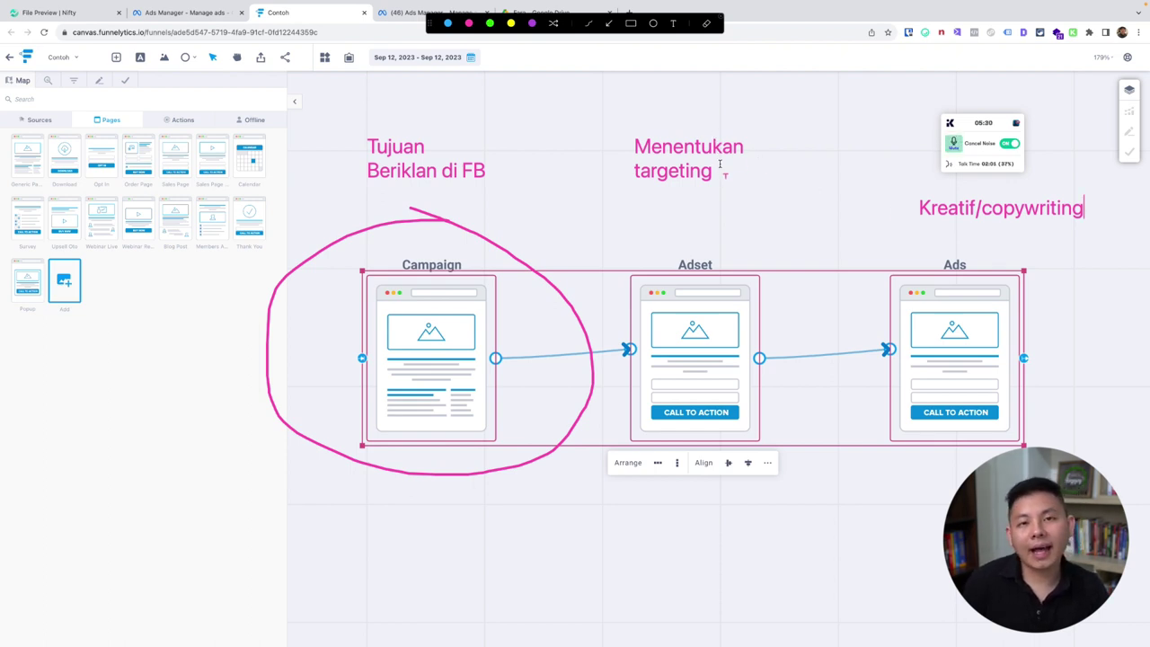
key("Escape")
- Switch to Ads Manager and create a new campaign with the Traffic objective
left_click(184, 13)
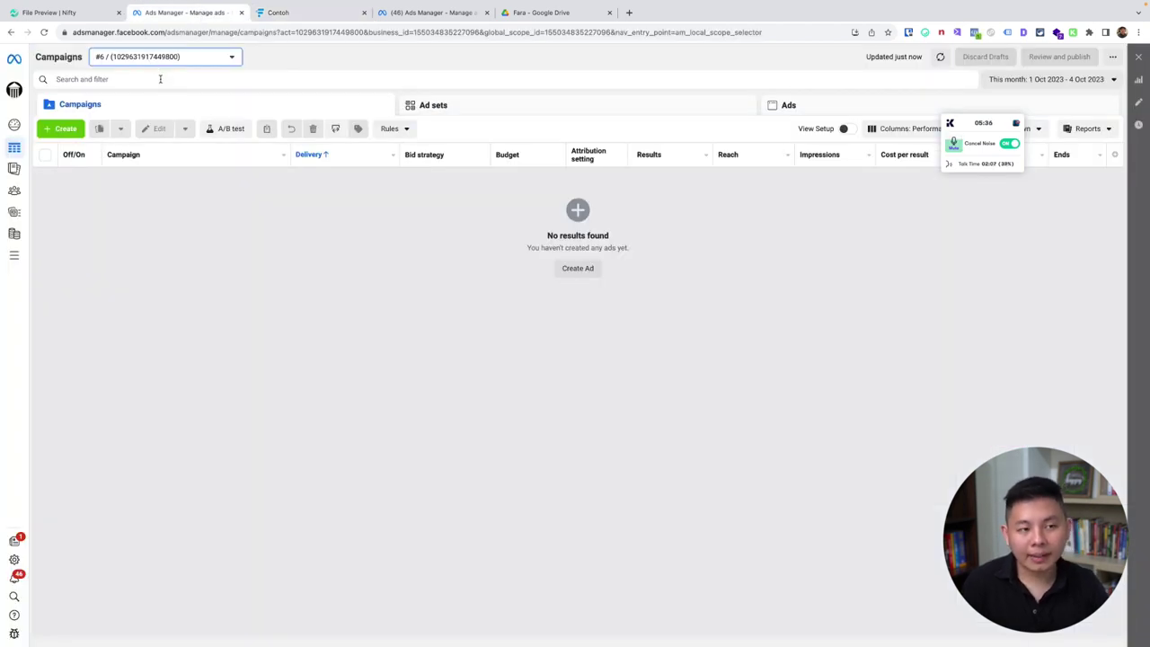
left_click(61, 129)
left_click(499, 306)
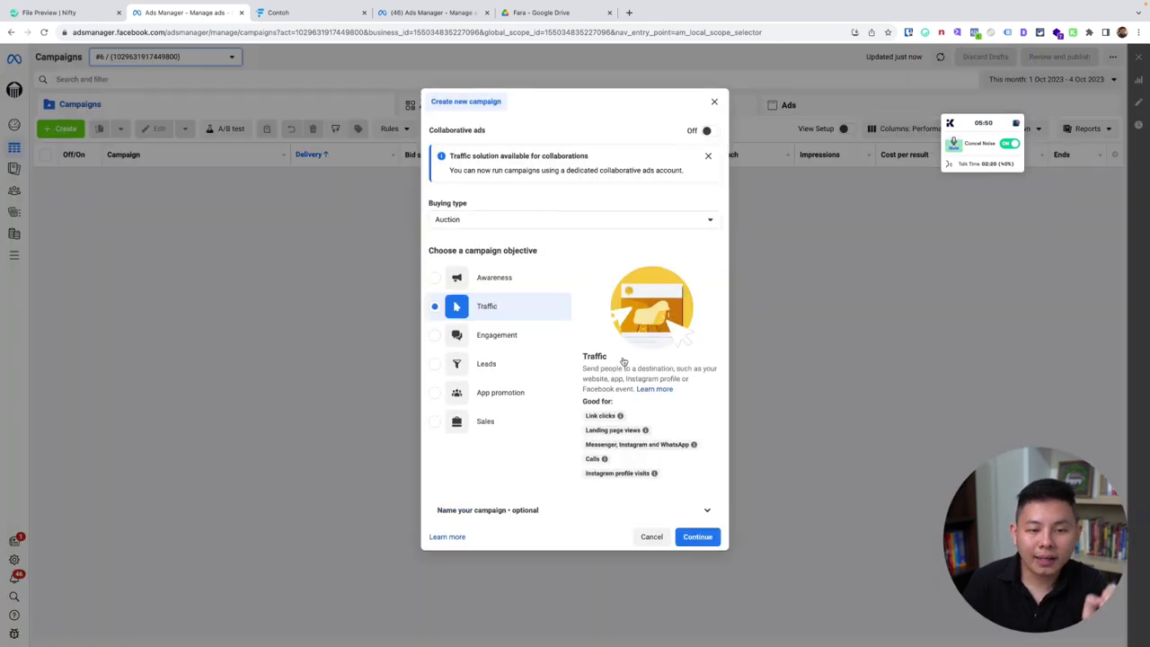
left_click(701, 538)
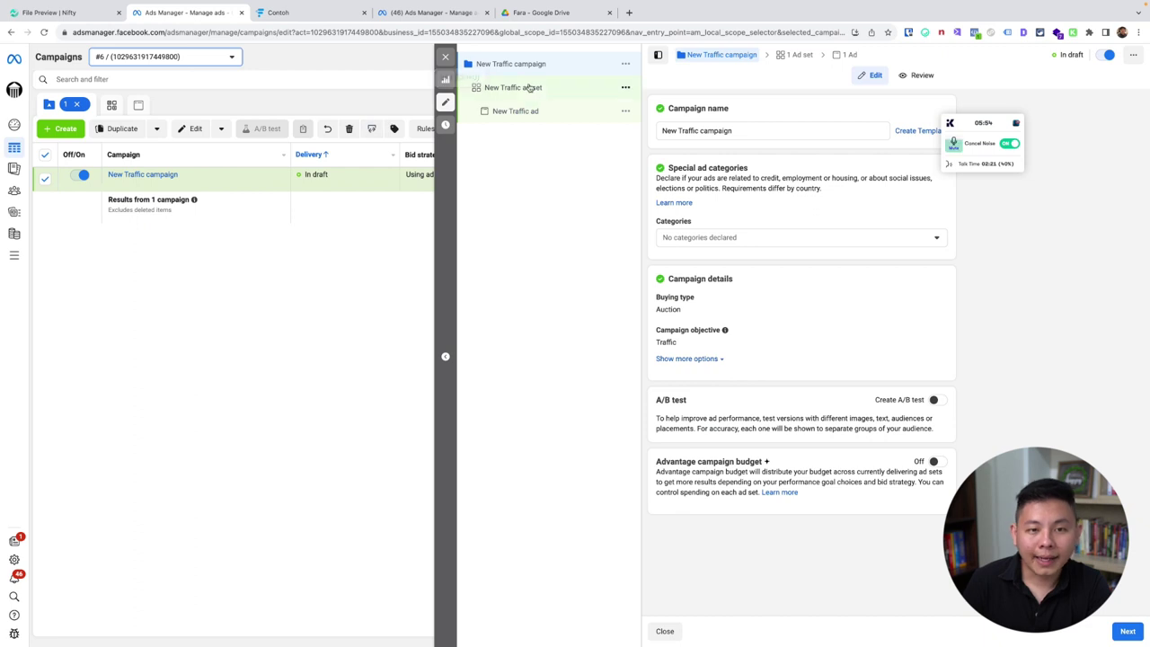
- Open the New Traffic ad set and set its conversion location to Website
left_click(529, 87)
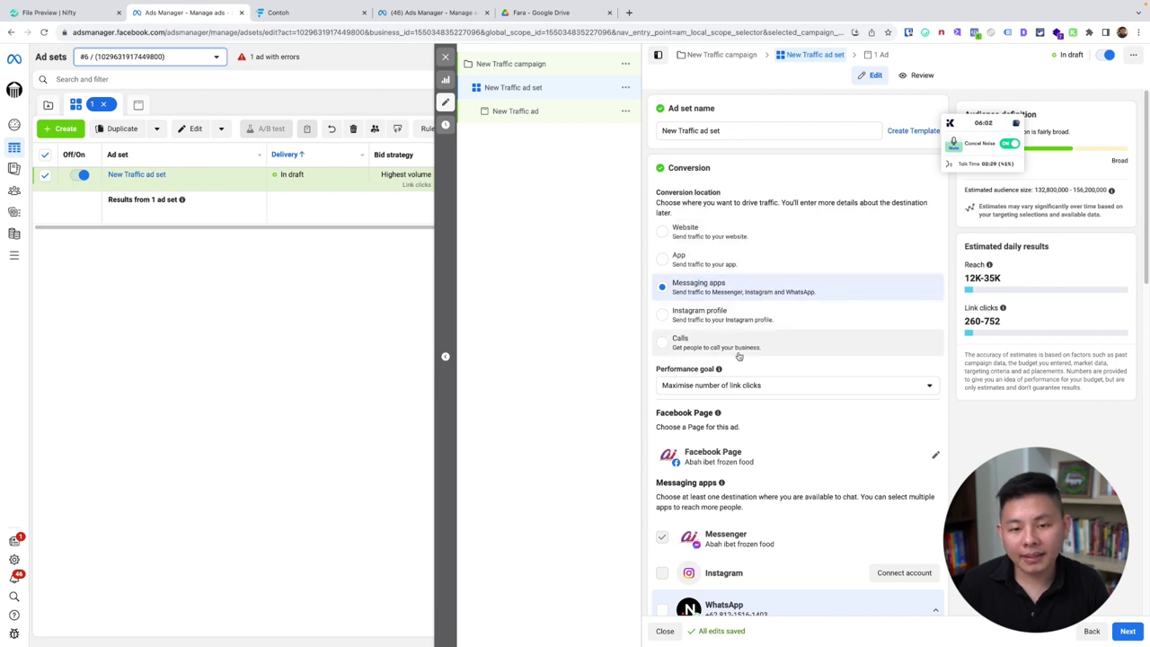
left_click(709, 345)
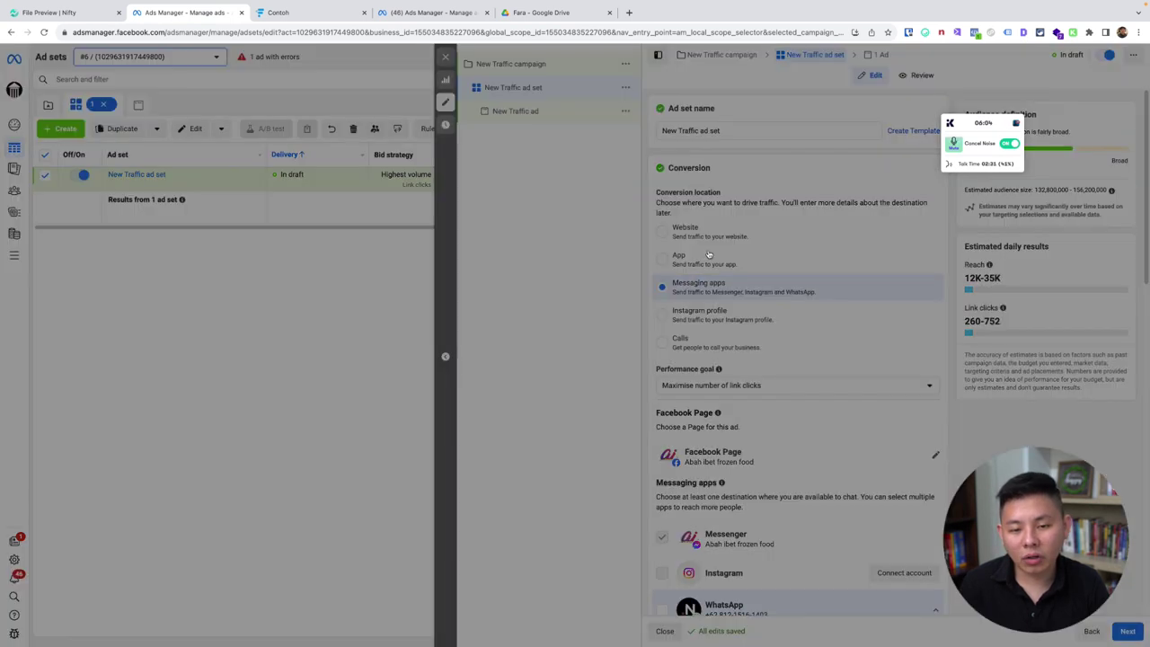
left_click(707, 216)
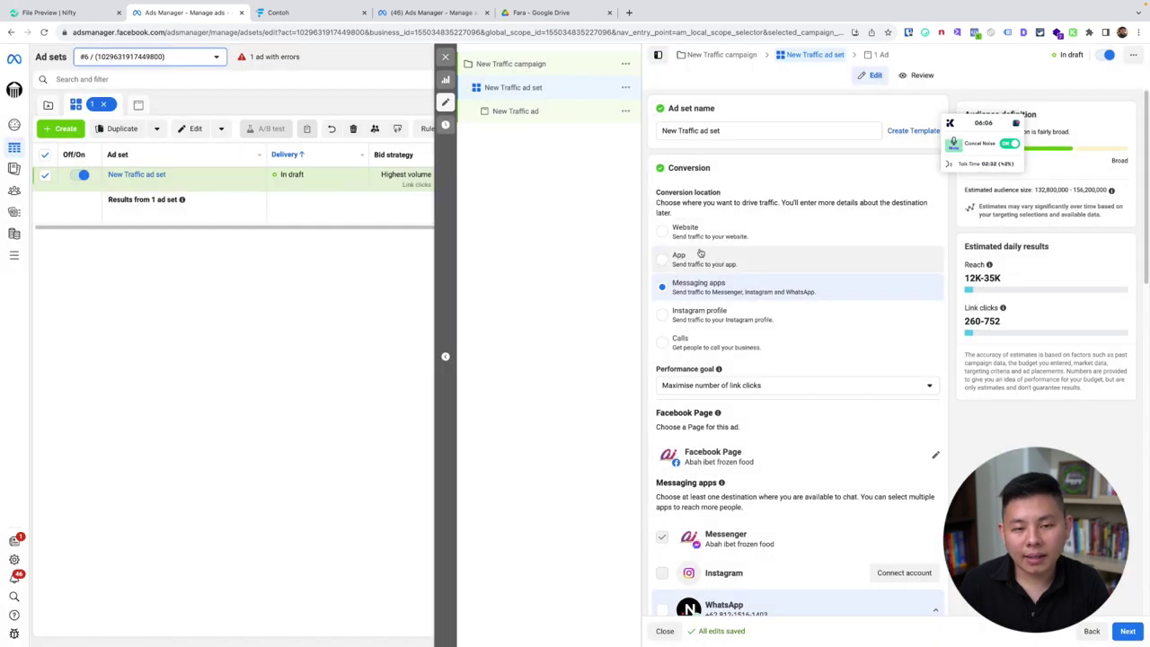
left_click(715, 225)
scroll(799, 310, "down", 2)
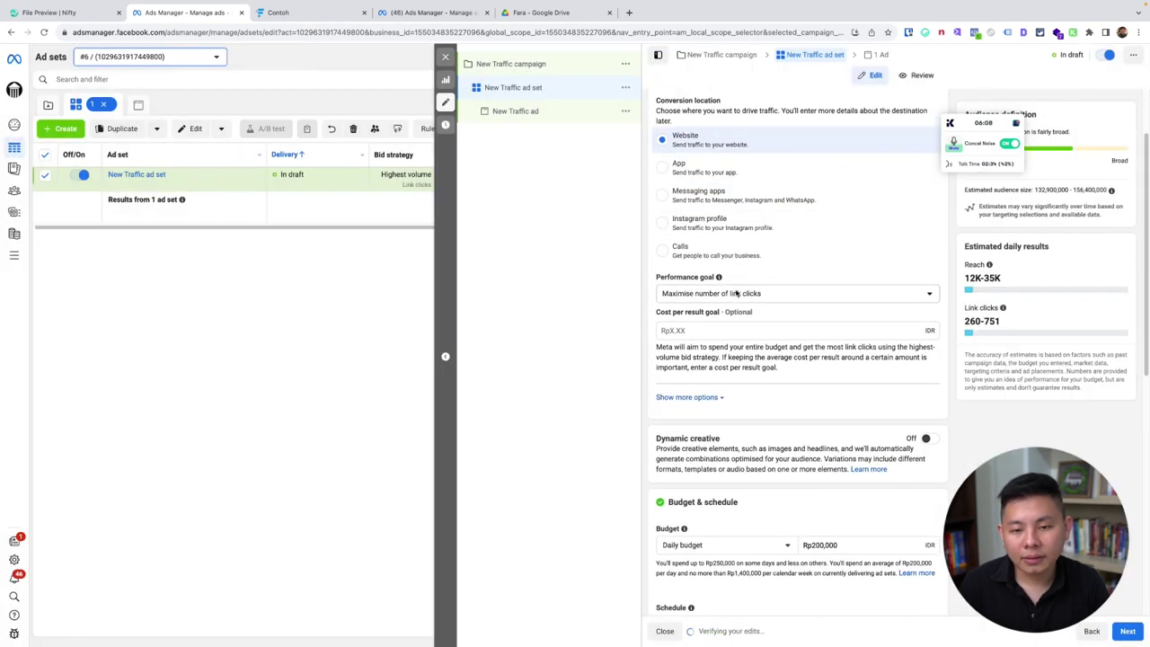
- Check the performance goal choices, and switch the ad set from Advantage+ audience to the original audience options
left_click(772, 293)
left_click(605, 288)
scroll(836, 326, "down", 6)
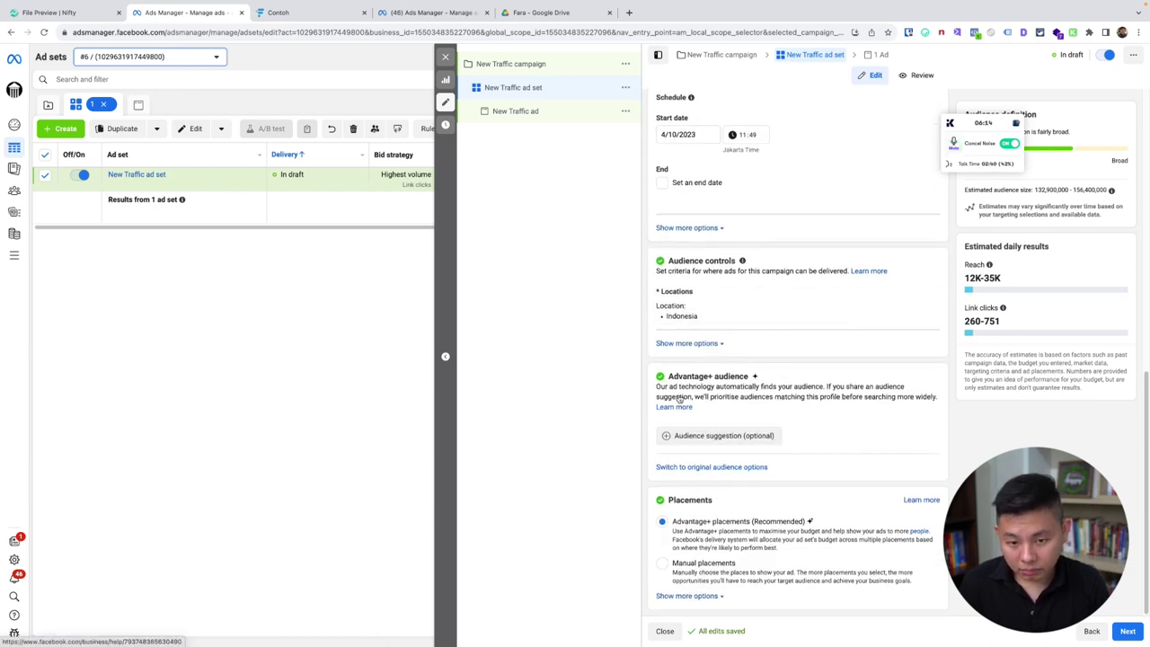
left_click(735, 468)
scroll(784, 309, "down", 4)
scroll(820, 416, "down", 1)
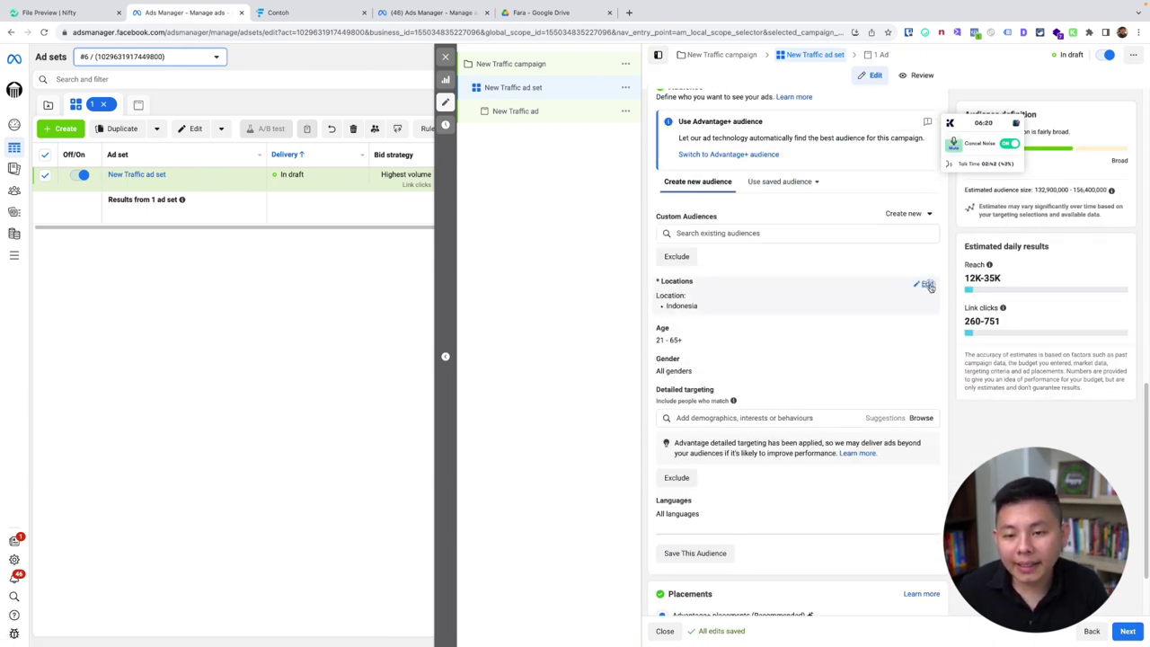
- Open the audience locations for editing and look over the detailed targeting and placement settings
left_click(929, 286)
scroll(825, 352, "down", 1)
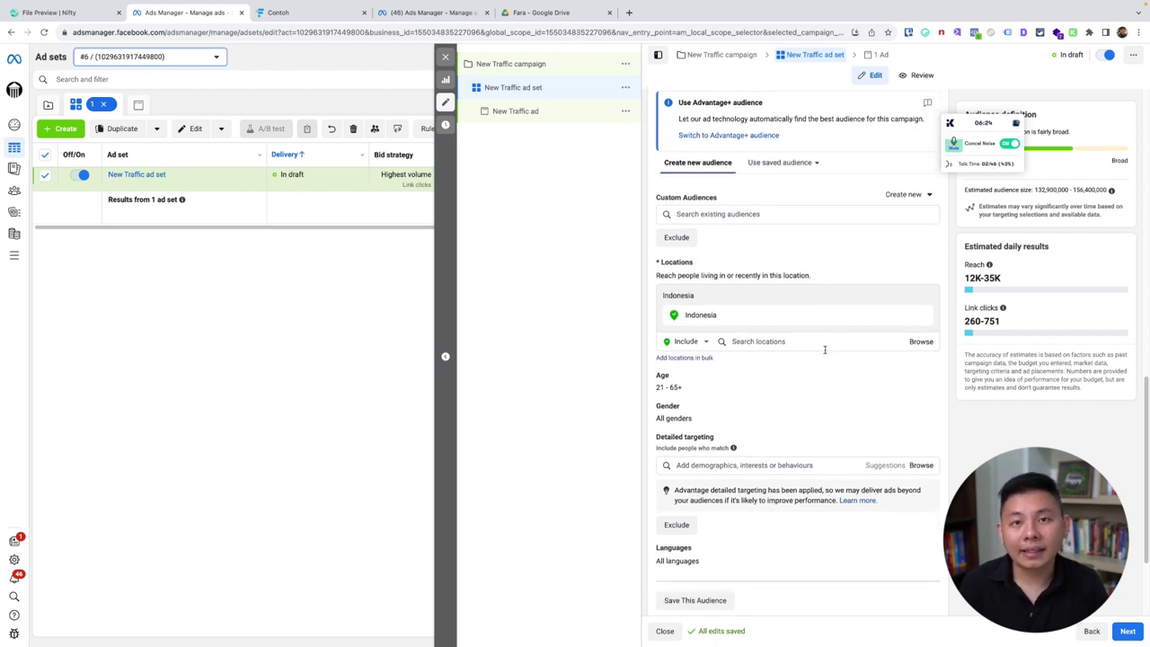
scroll(745, 386, "down", 3)
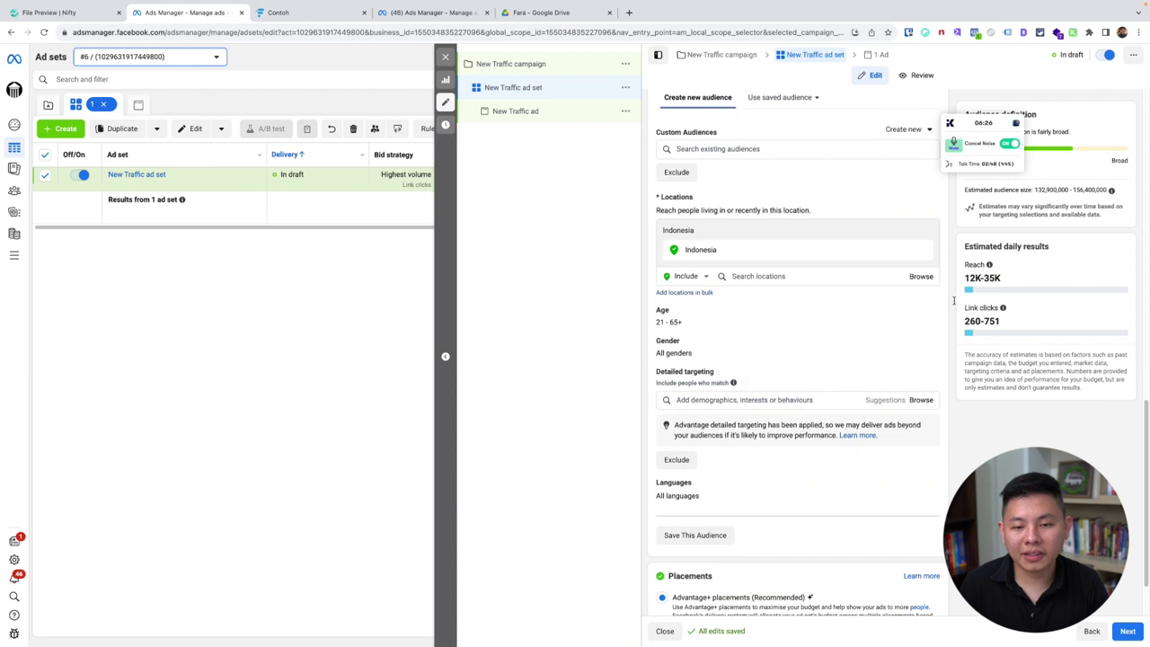
left_click(821, 400)
left_click(634, 398)
scroll(911, 321, "down", 1)
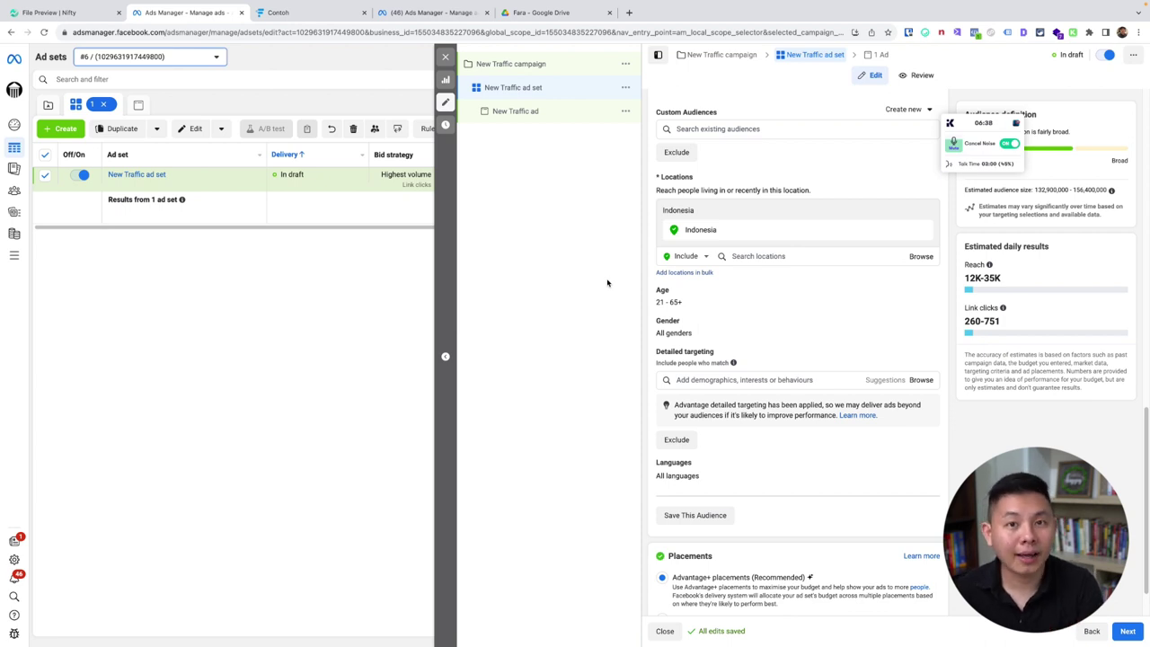
scroll(783, 297, "down", 1)
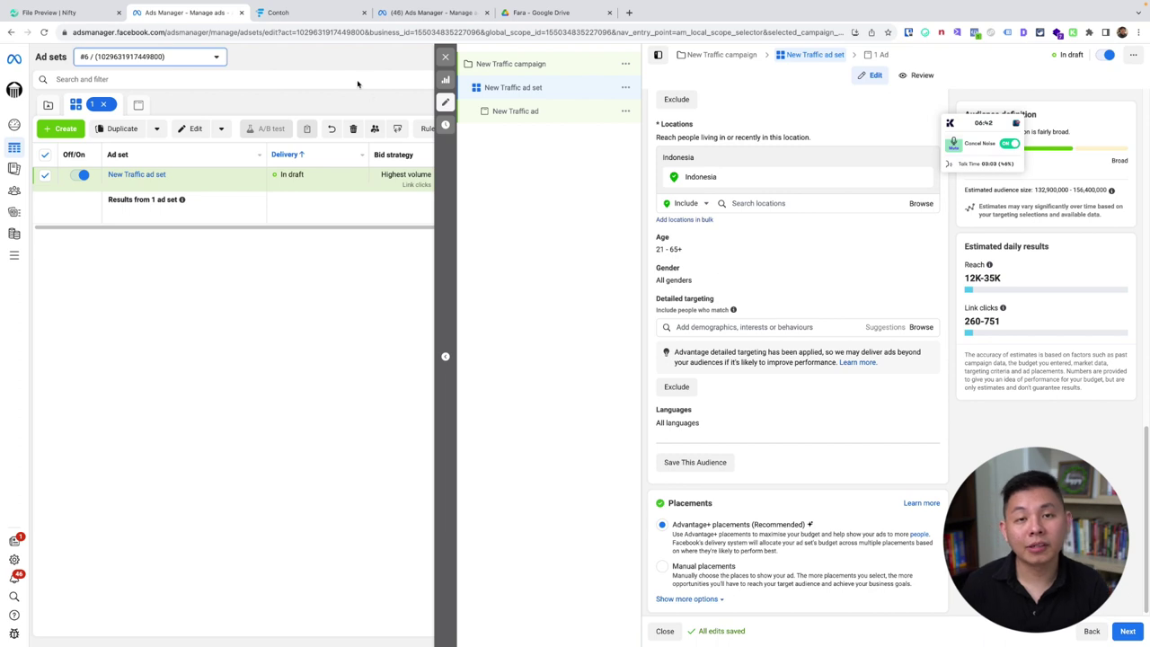
- Annotate the screen with two numbered lines: "1. Audiens yang Kamu punya" and "2. Audiens yang Nggak Kamu punya"
key("ctrl+shift+a")
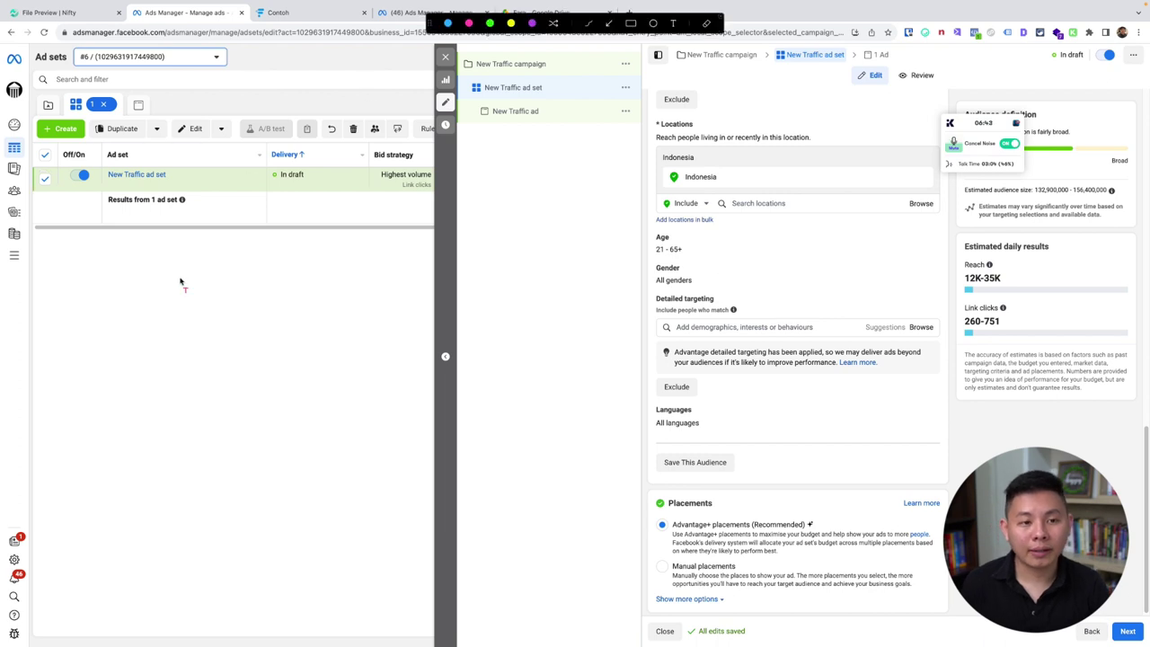
left_click(79, 306)
type("1 Audiens yang Kamu punya")
key("Return")
type("2. Audiens")
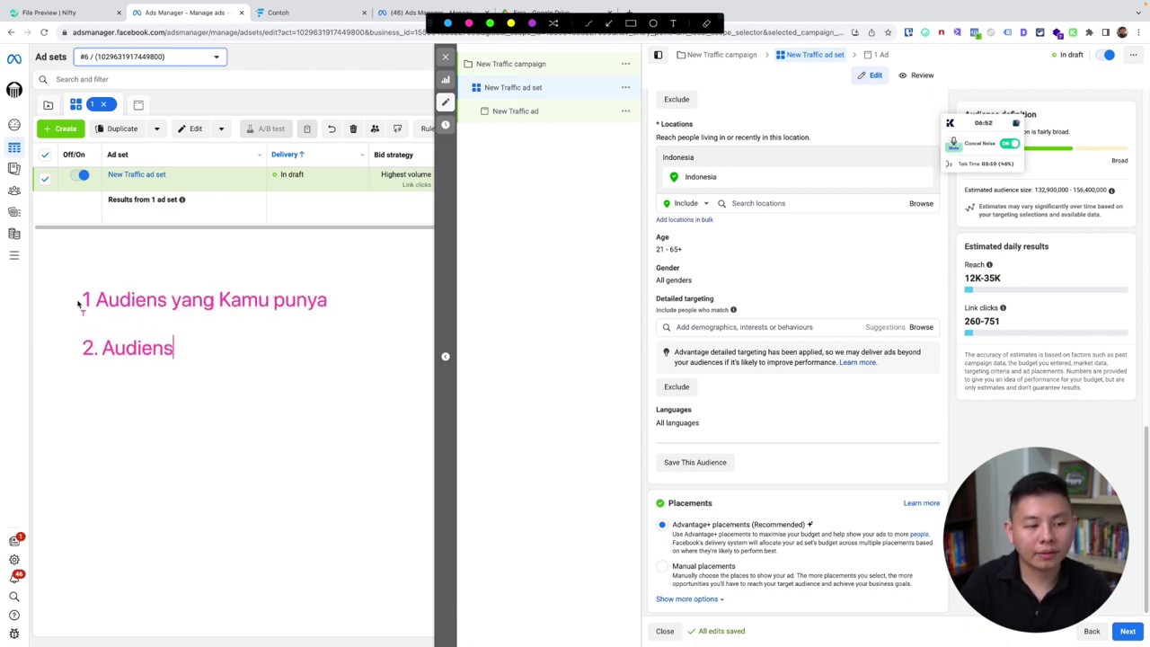
type(" yang Nggak Kamu punya")
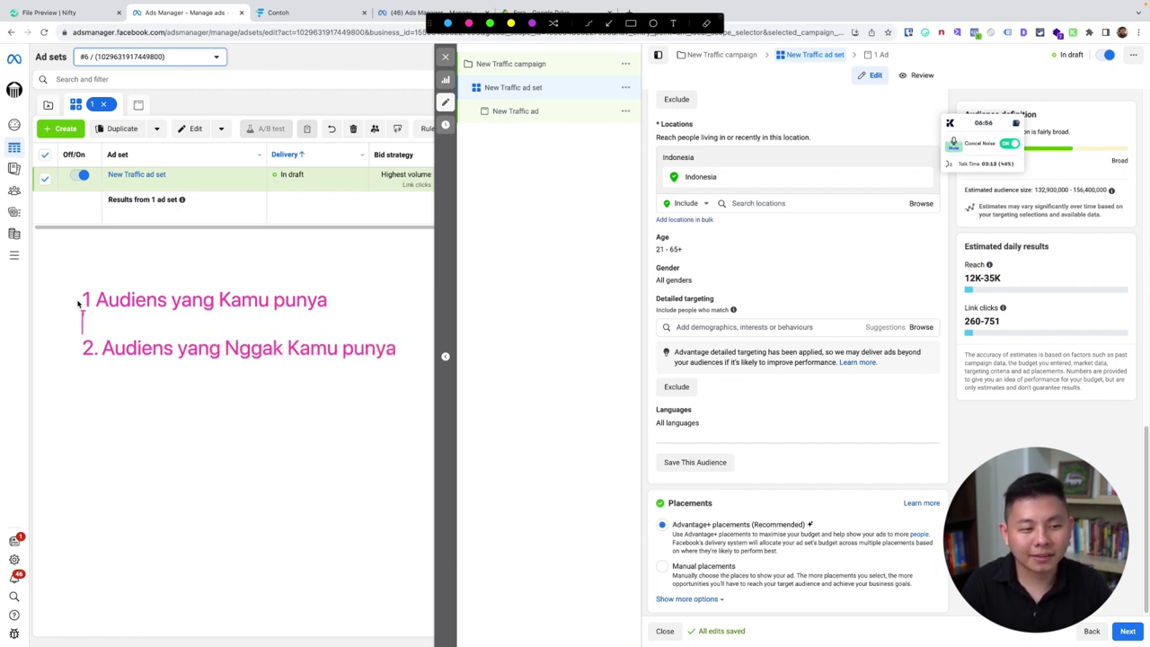
left_click(79, 304)
key("Right")
type(".")
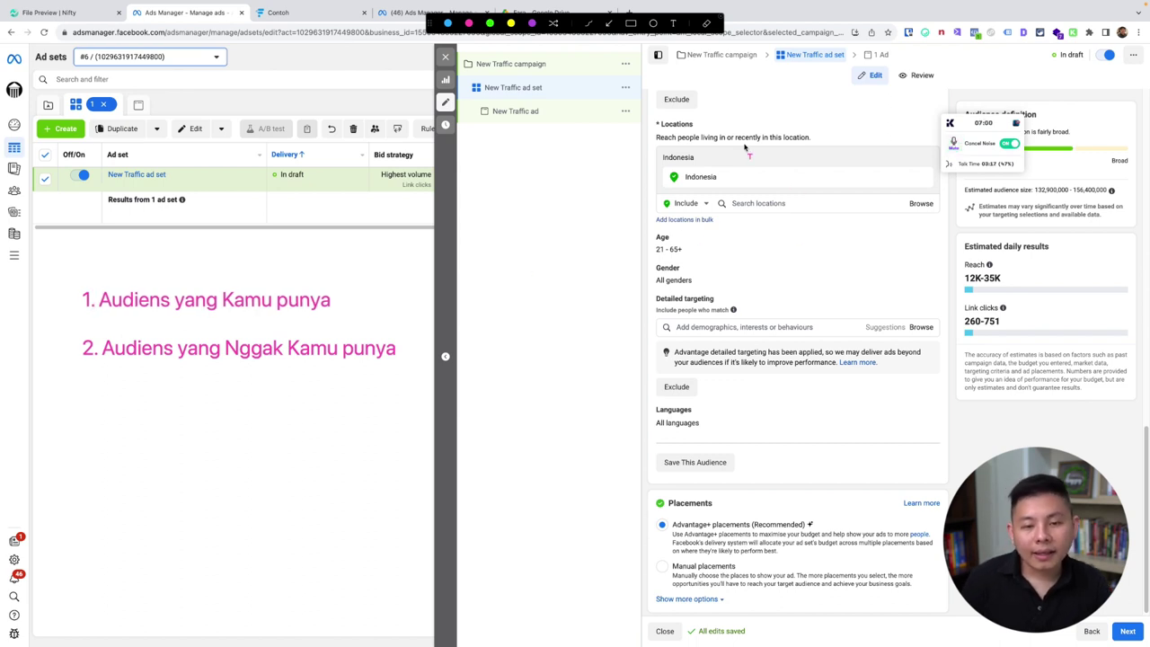
left_click(392, 349)
key("Return")
type("(custm")
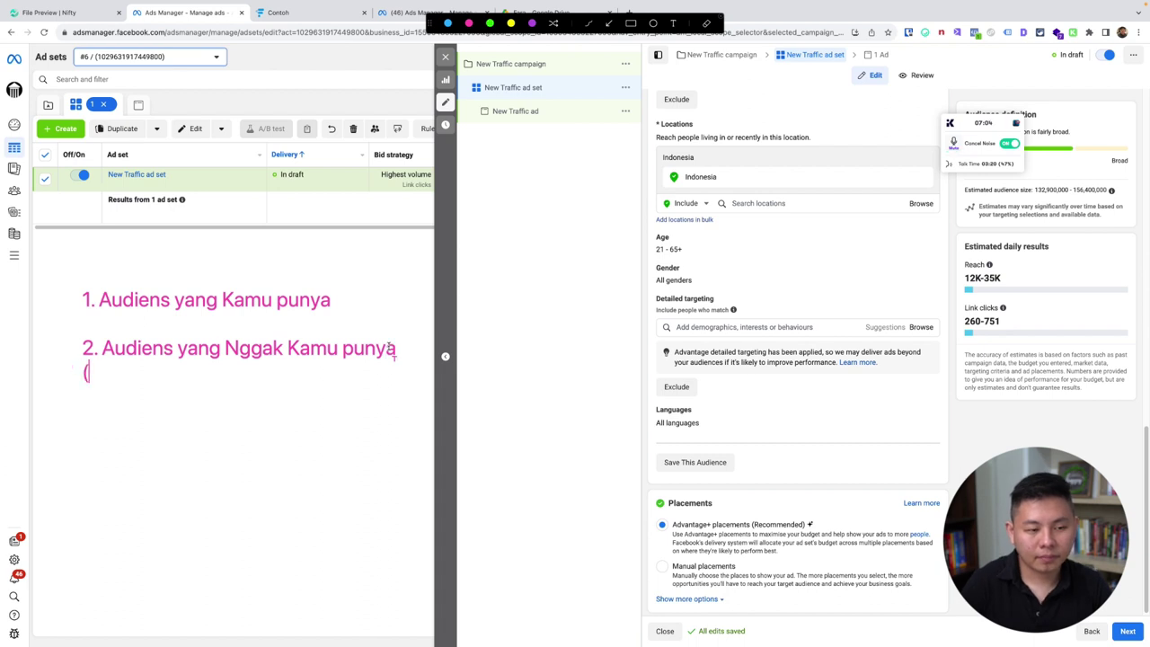
key("BackSpace")
type("om")
key("BackSpace")
key("BackSpace")
key("BackSpace")
key("BackSpace")
key("BackSpace")
key("BackSpace")
key("BackSpace")
- Append "(custom audiens)" to the first annotation line, and leave annotation mode
key("Up")
key("Left")
type("(custom")
key("BackSpace")
type("om audiens)")
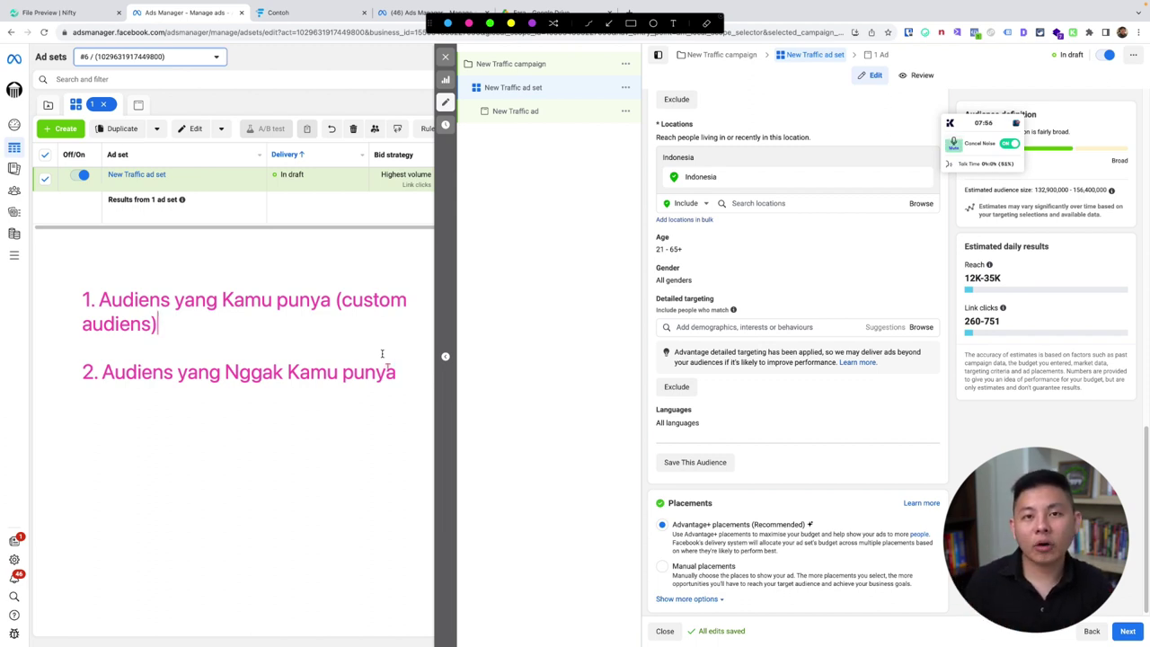
key("Escape")
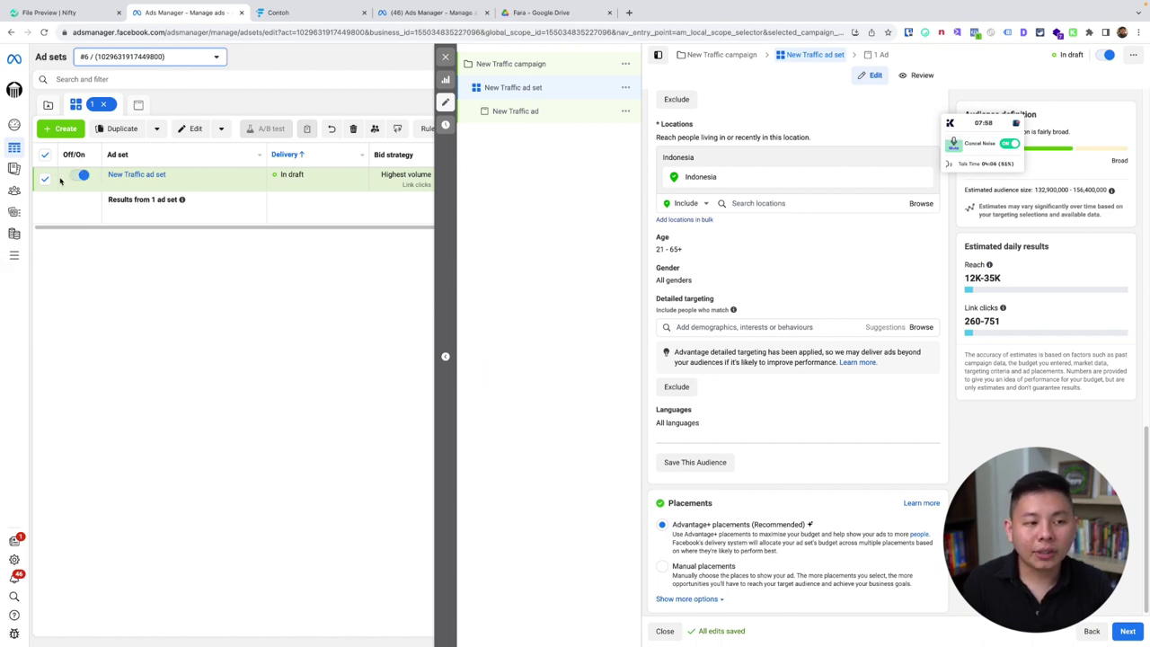
- Open the Audiences page in a new tab and start creating a Custom Audience
right_click(16, 191)
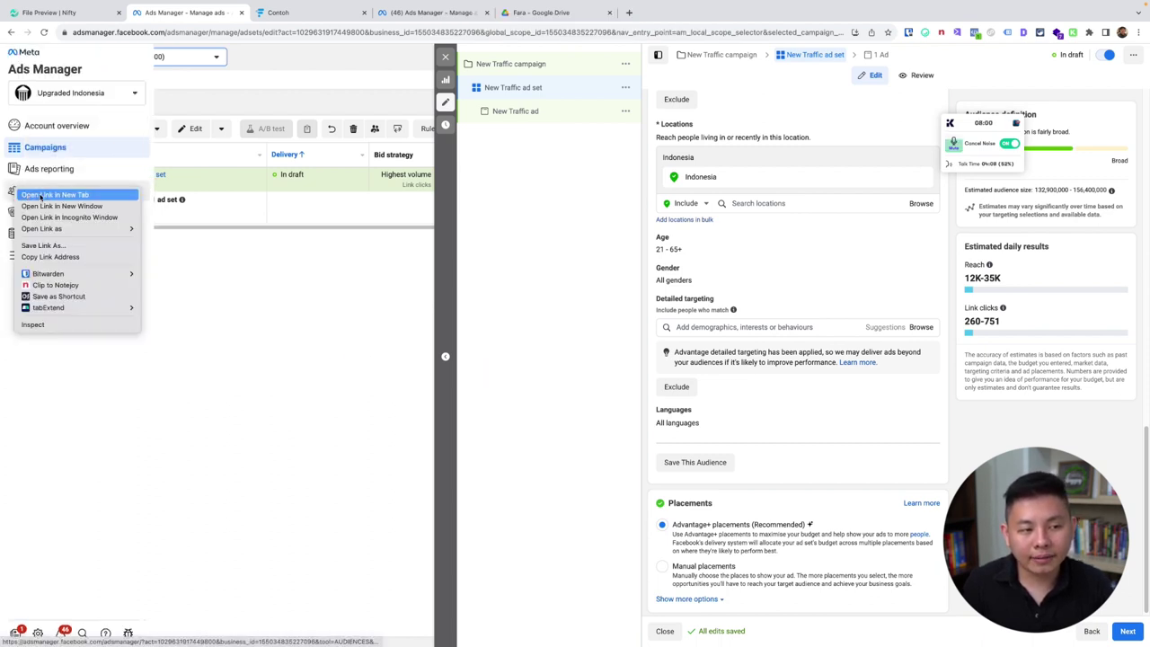
left_click(53, 195)
left_click(276, 13)
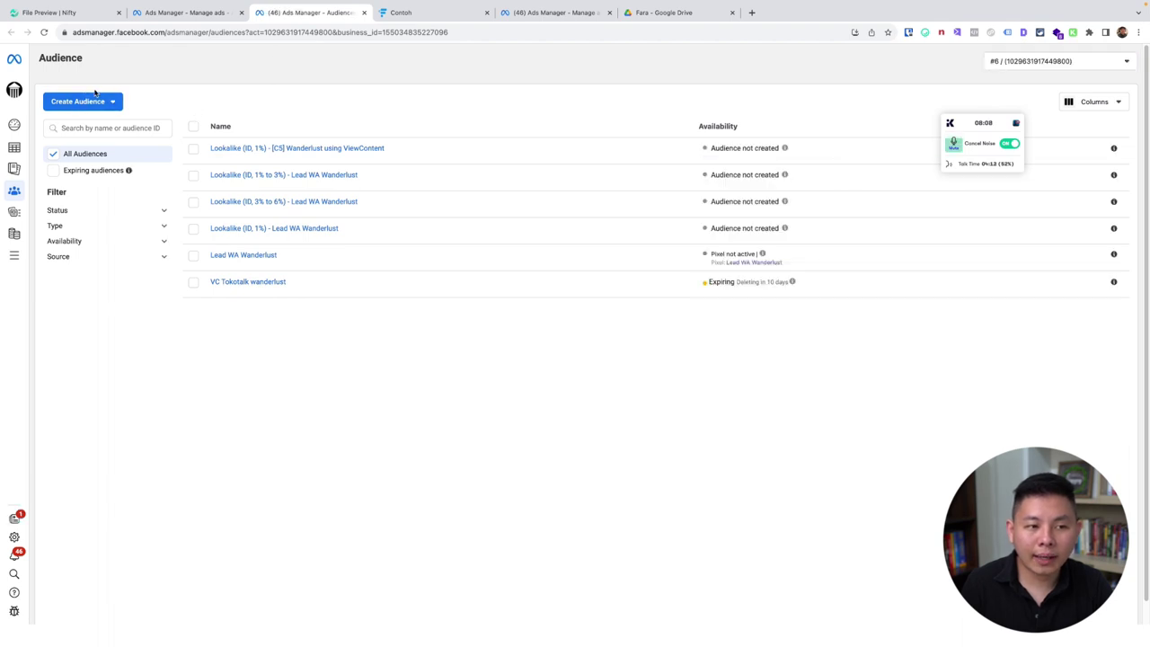
left_click(90, 101)
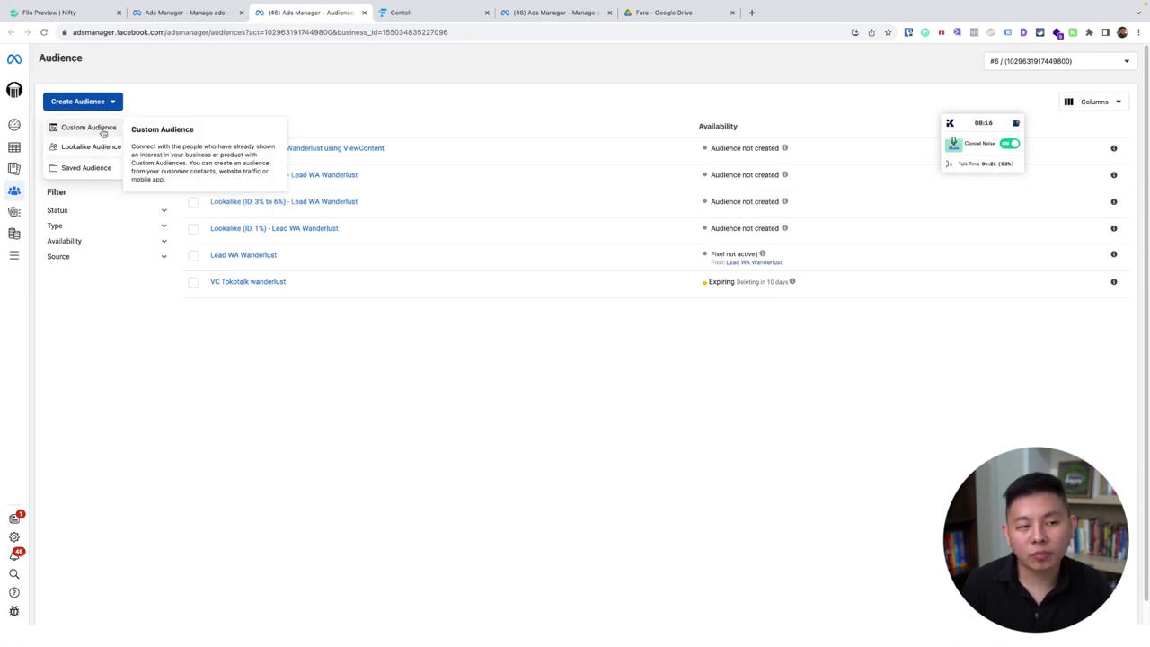
left_click(103, 131)
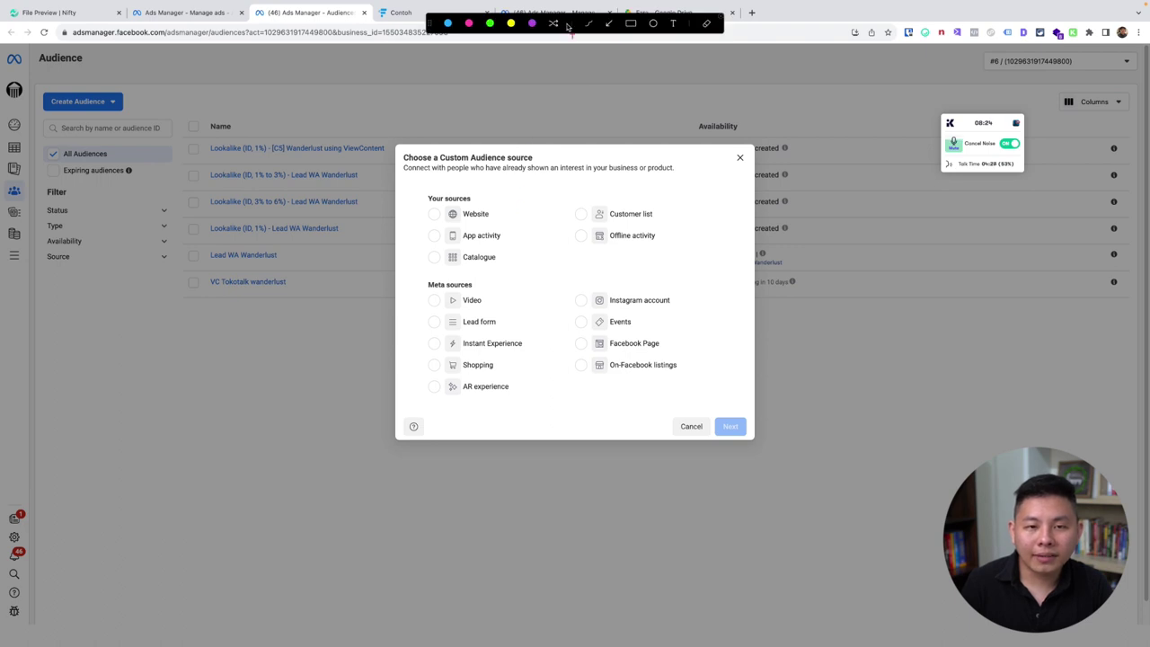
- Underline Website, App activity, Catalogue, Offline activity and Customer list among the custom audience sources with the annotation pen
left_click_drag(418, 228, 487, 221)
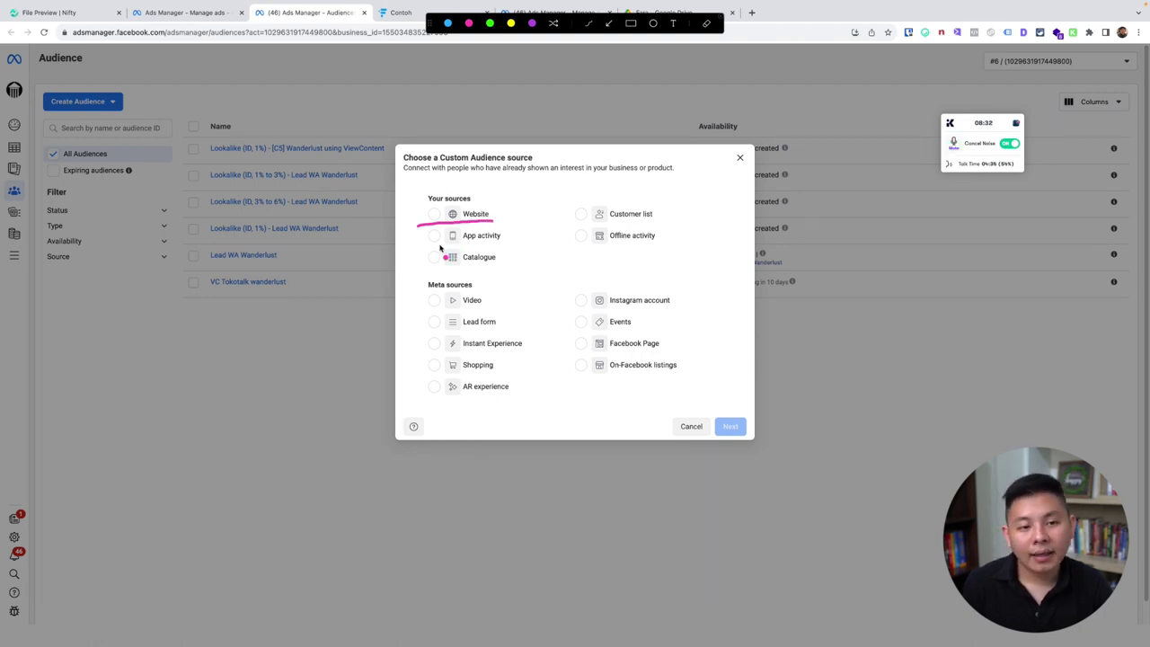
left_click_drag(439, 245, 495, 241)
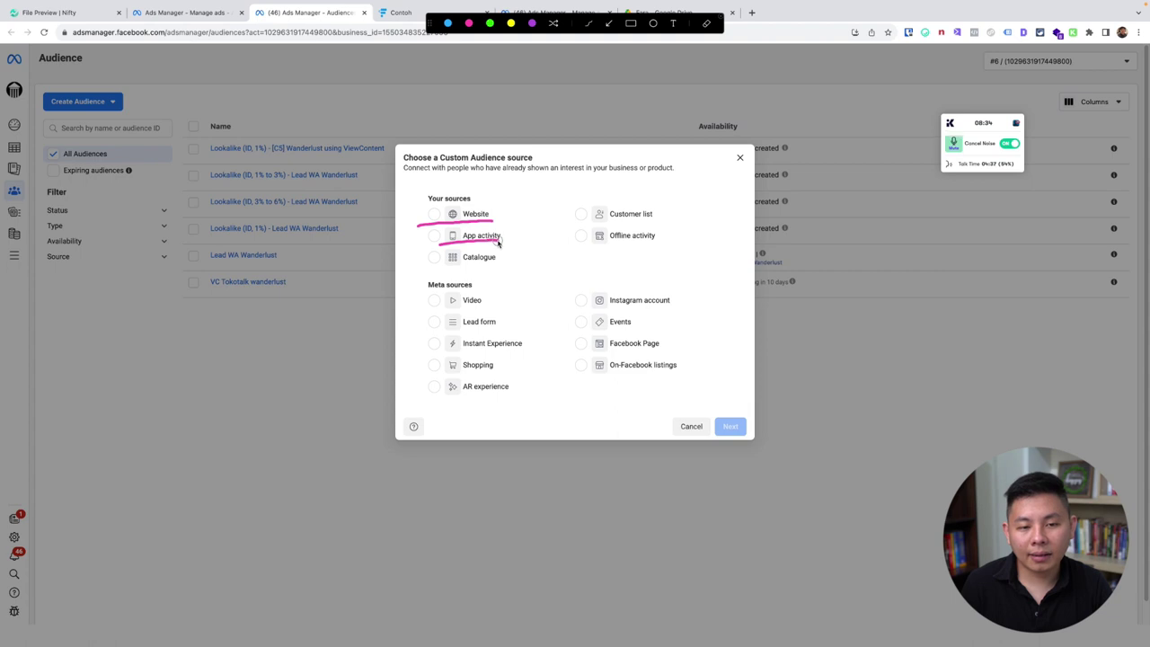
left_click(496, 257)
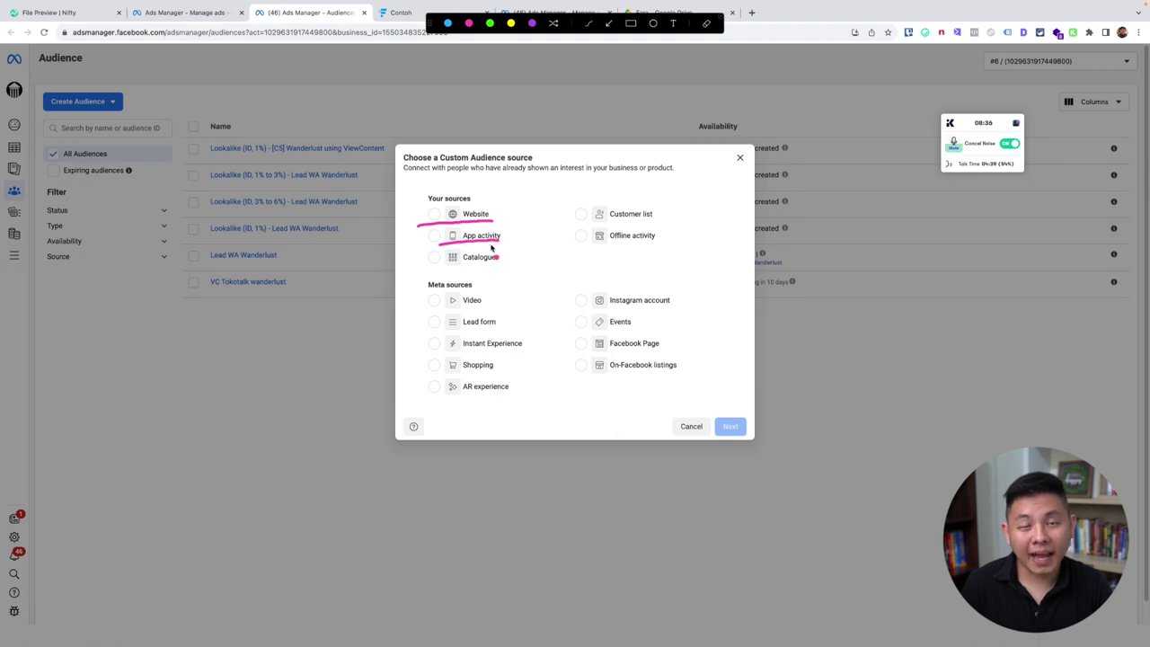
left_click_drag(418, 271, 667, 254)
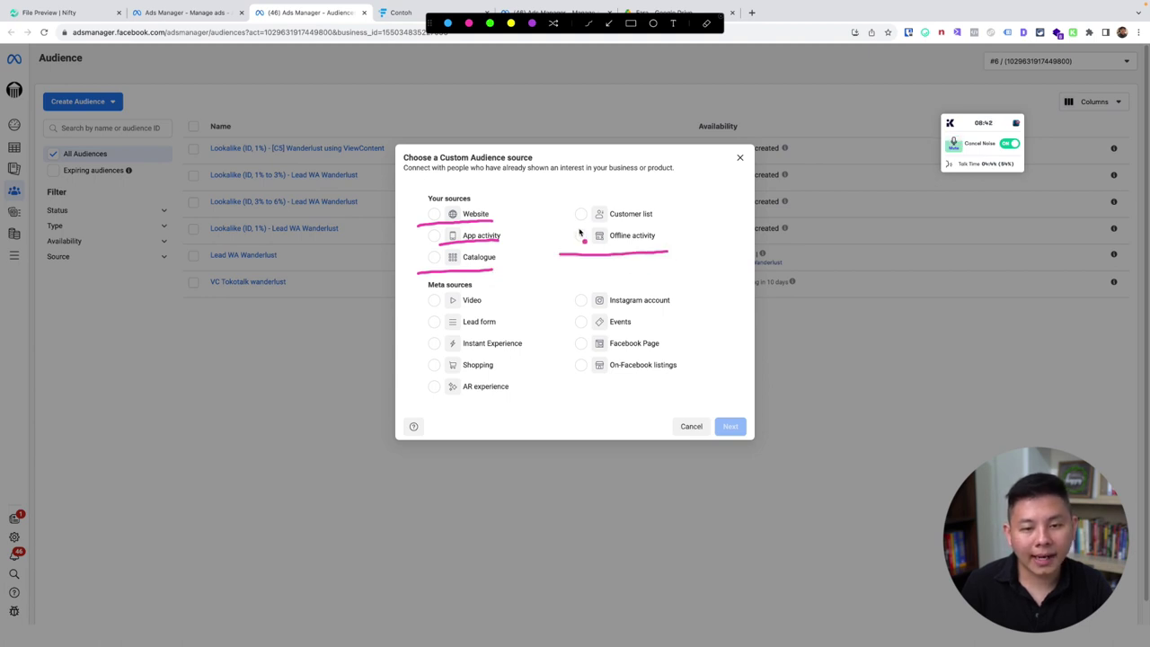
left_click_drag(578, 226, 655, 223)
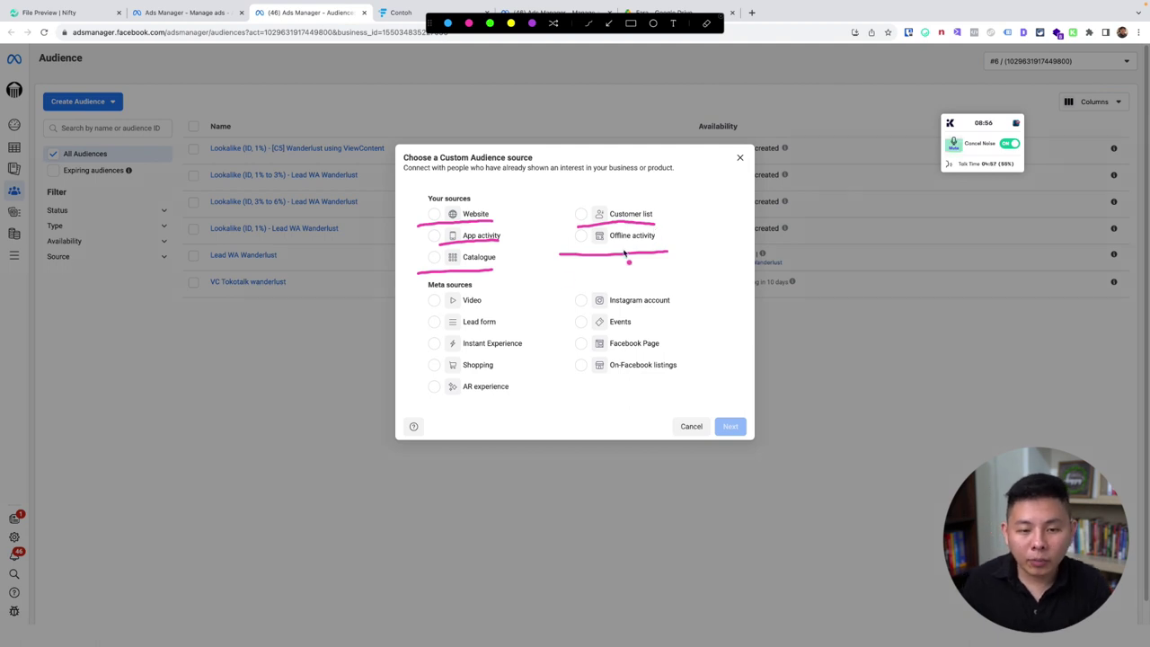
- Underline Video, Lead form, Instant Experience, Instagram account and Facebook Page with the annotation pen, and leave annotation mode
left_click_drag(444, 312, 519, 307)
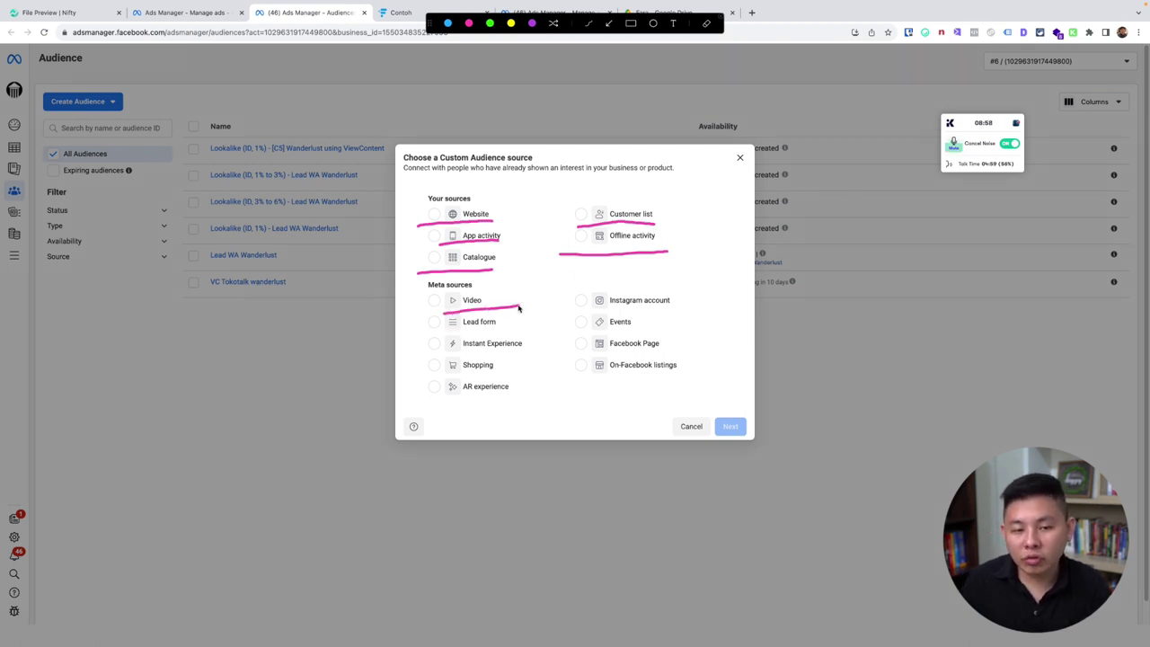
left_click_drag(446, 340, 519, 330)
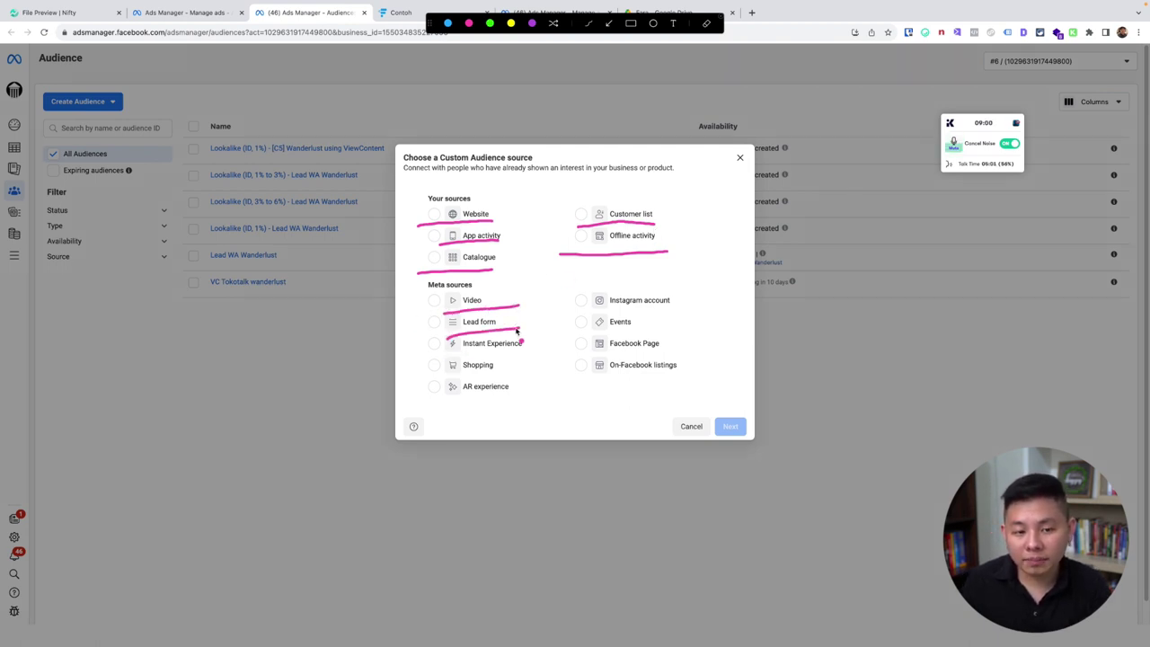
left_click_drag(450, 358, 507, 356)
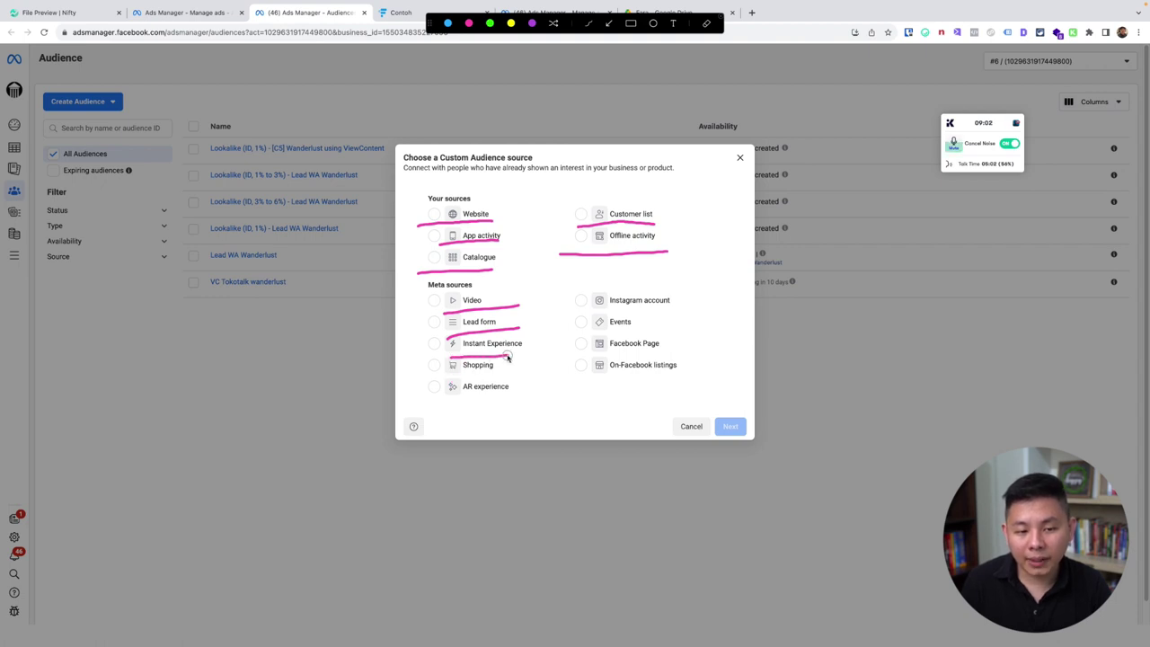
left_click_drag(594, 312, 687, 307)
left_click_drag(601, 359, 697, 349)
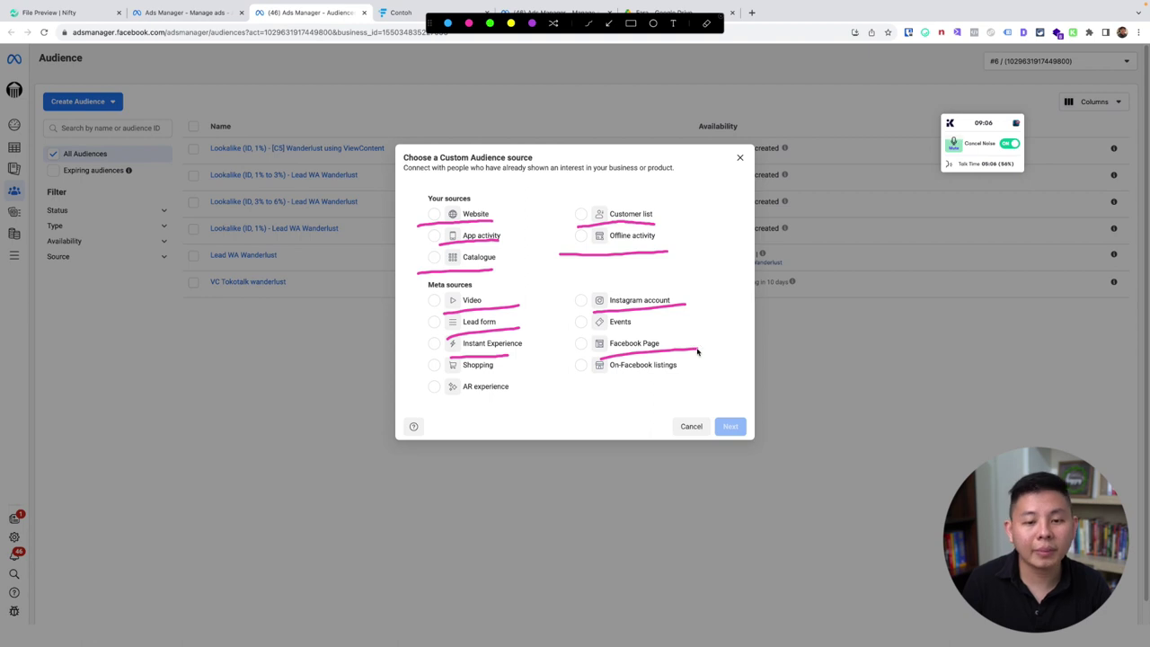
left_click(701, 353)
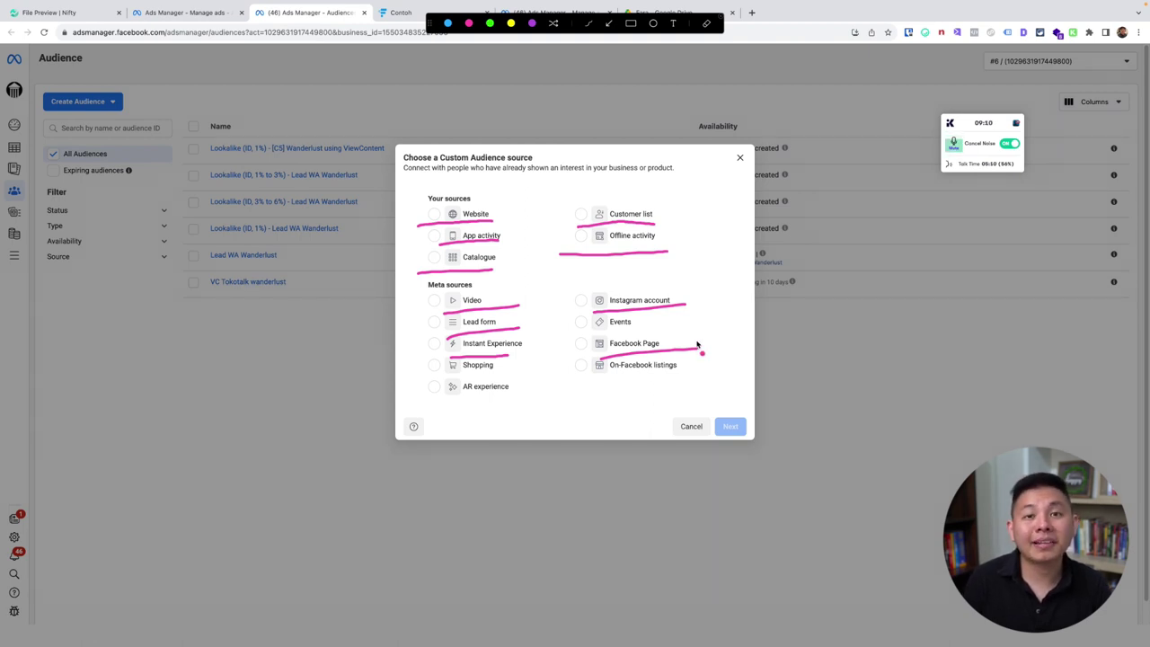
key("Escape")
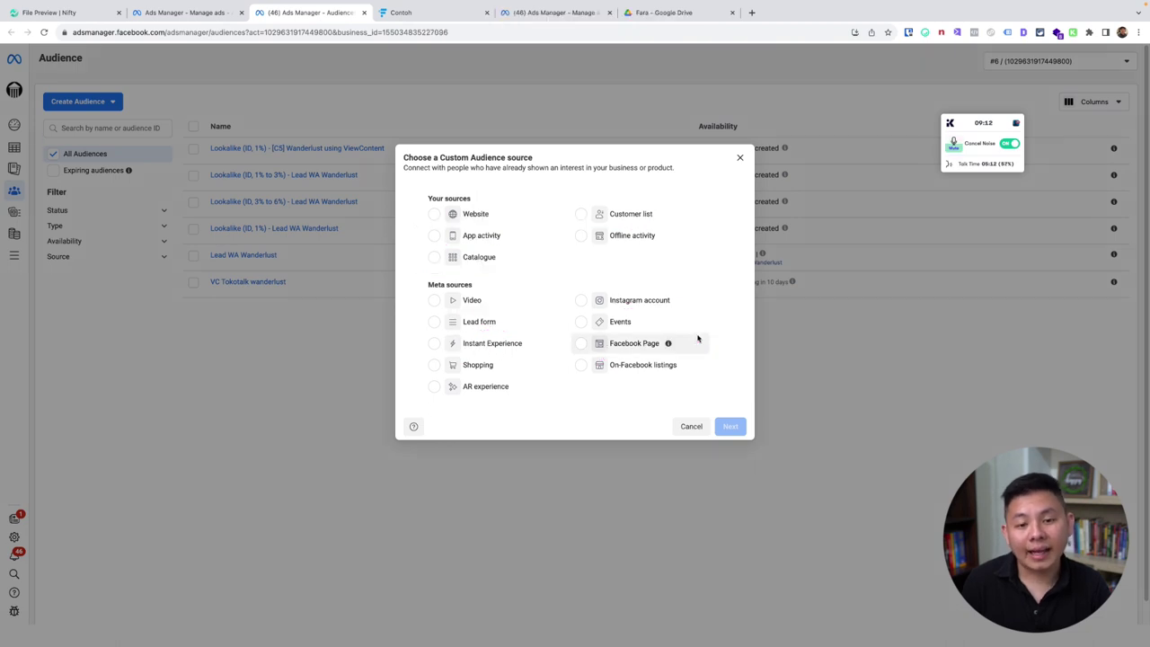
- Choose Instagram account as the Custom Audience source and continue to its audience setup
left_click(644, 299)
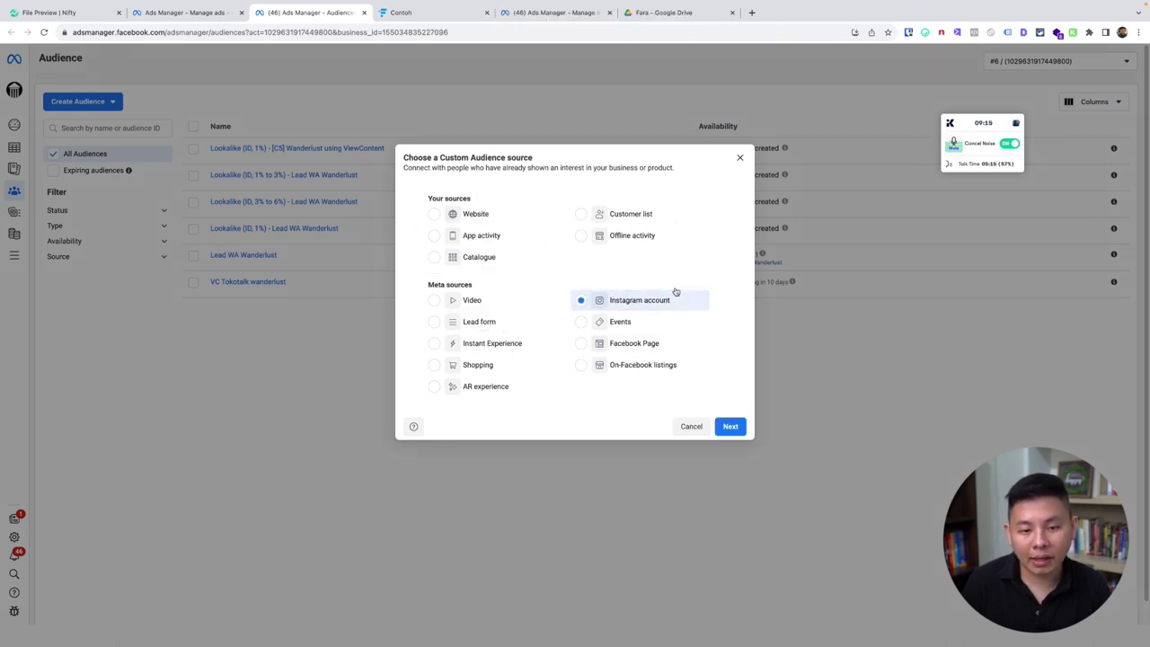
left_click(734, 428)
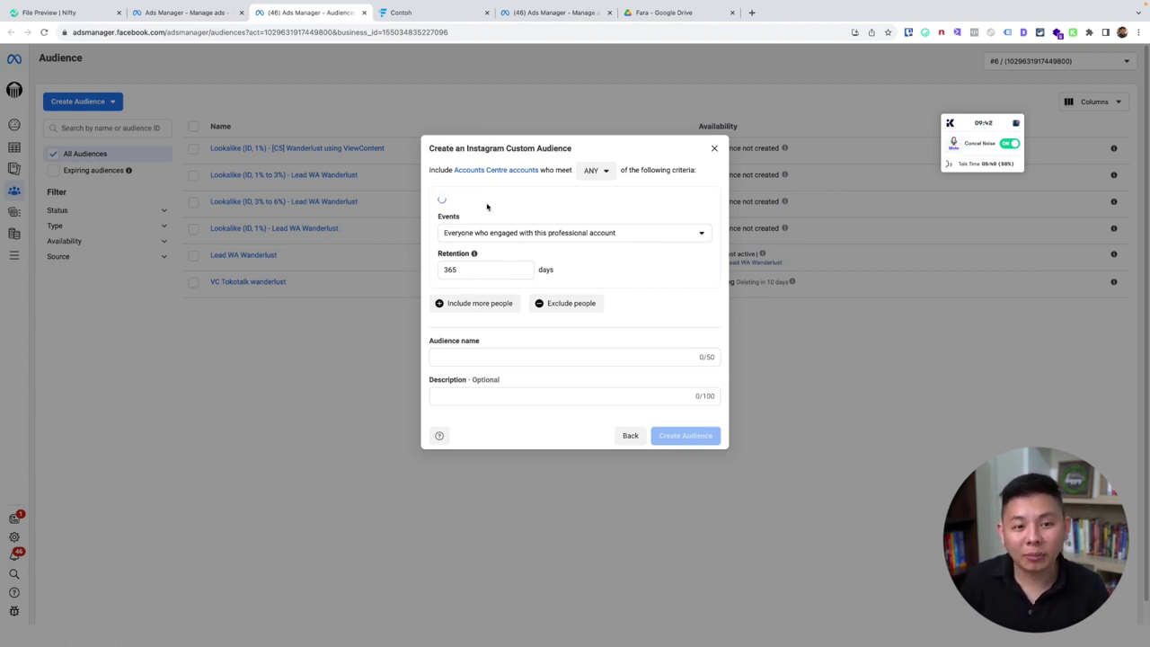
left_click(469, 234)
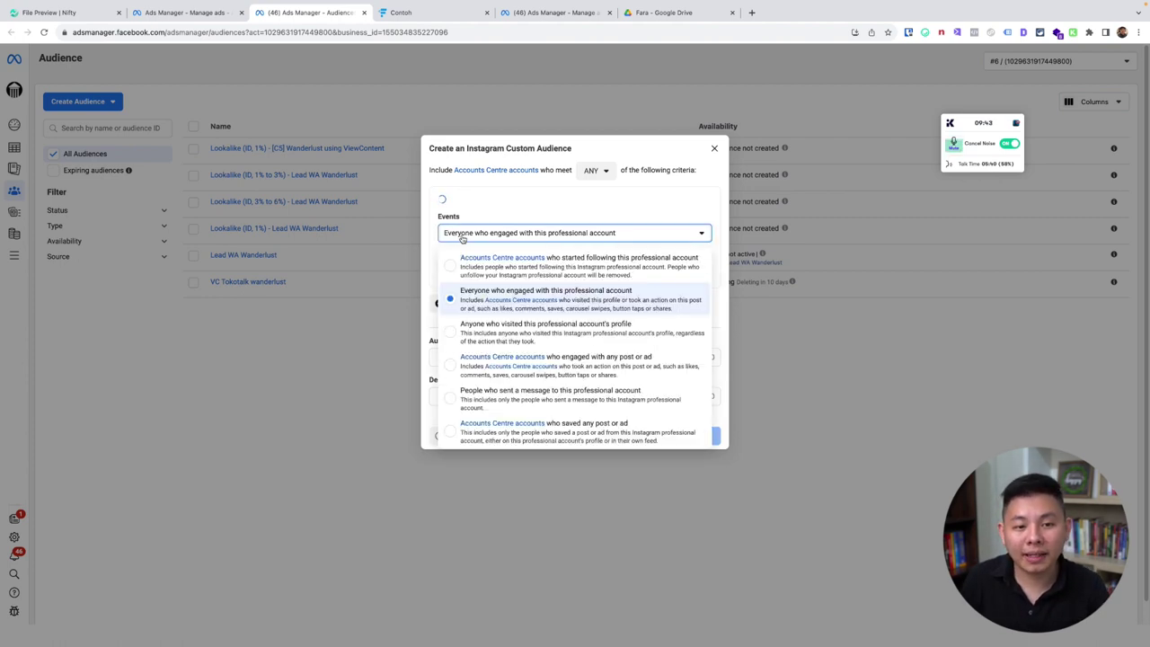
left_click(575, 331)
left_click(578, 231)
left_click(557, 302)
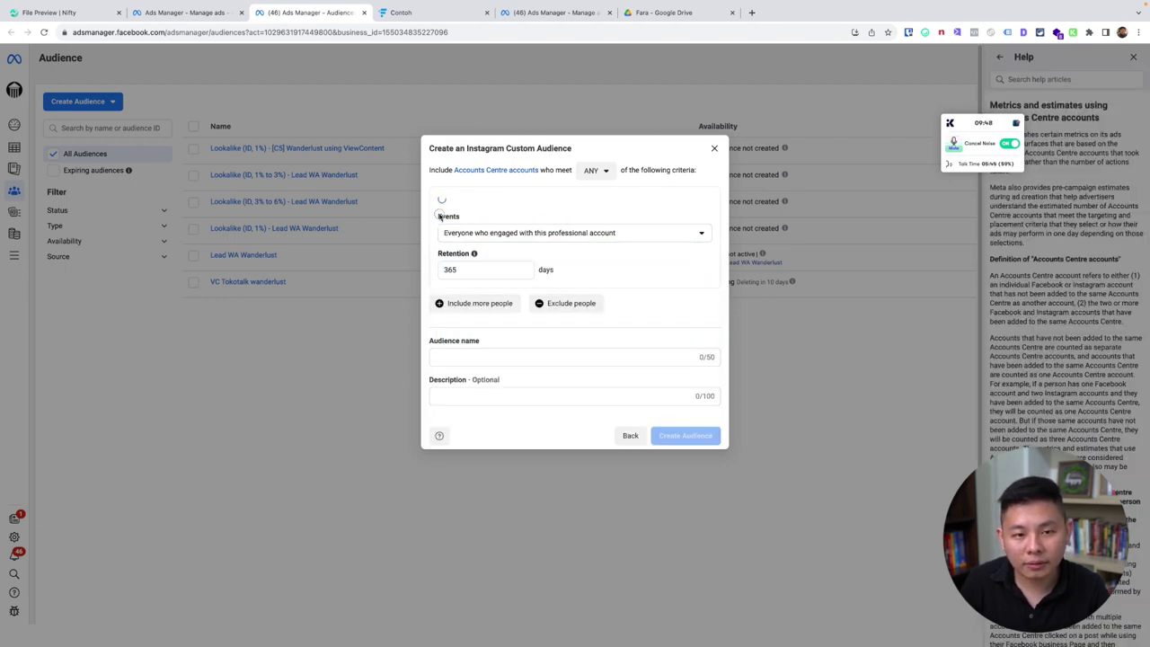
left_click_drag(441, 196, 443, 200)
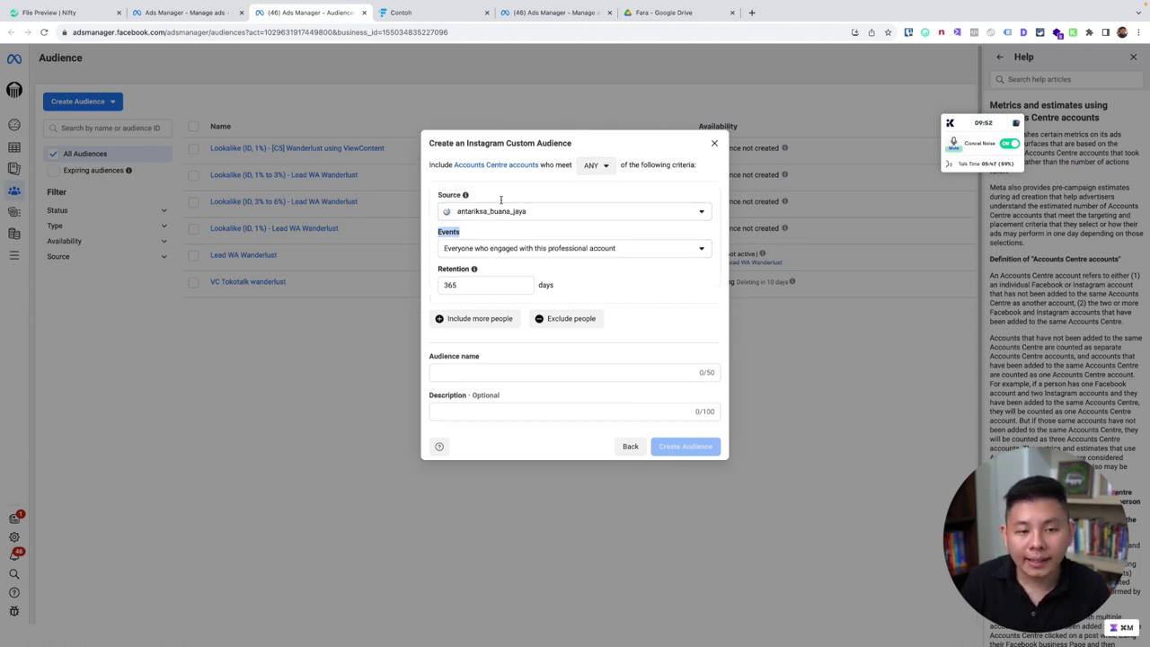
- Set the source of the included people to the presenter's own Instagram account
left_click(566, 211)
scroll(581, 367, "down", 3)
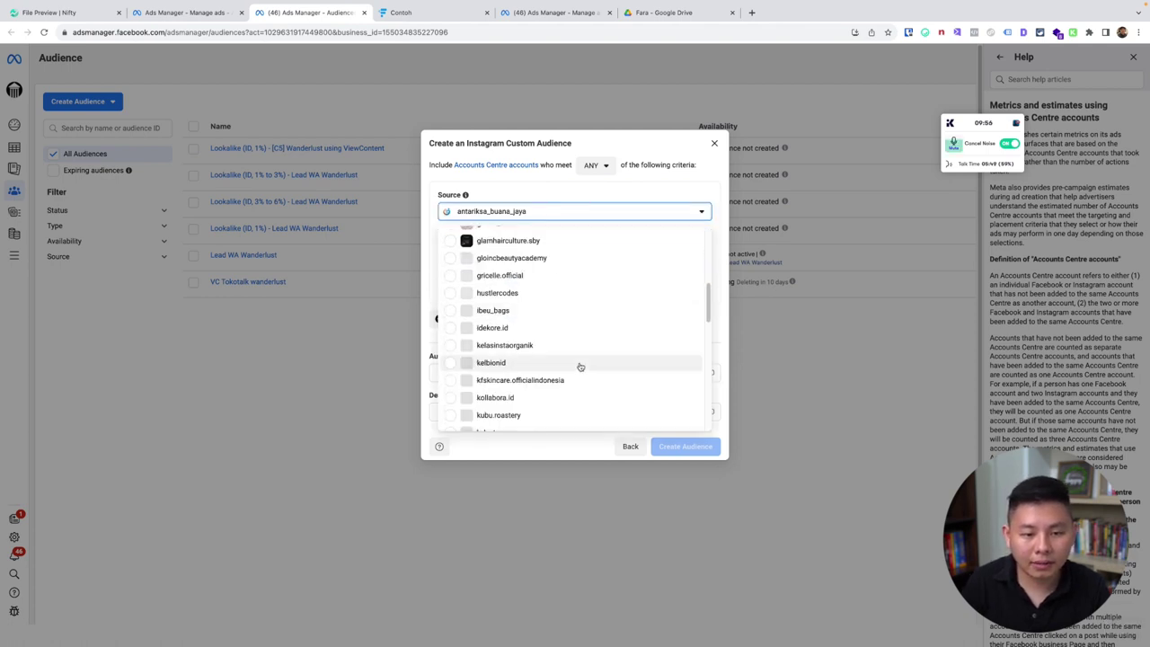
scroll(581, 367, "down", 10)
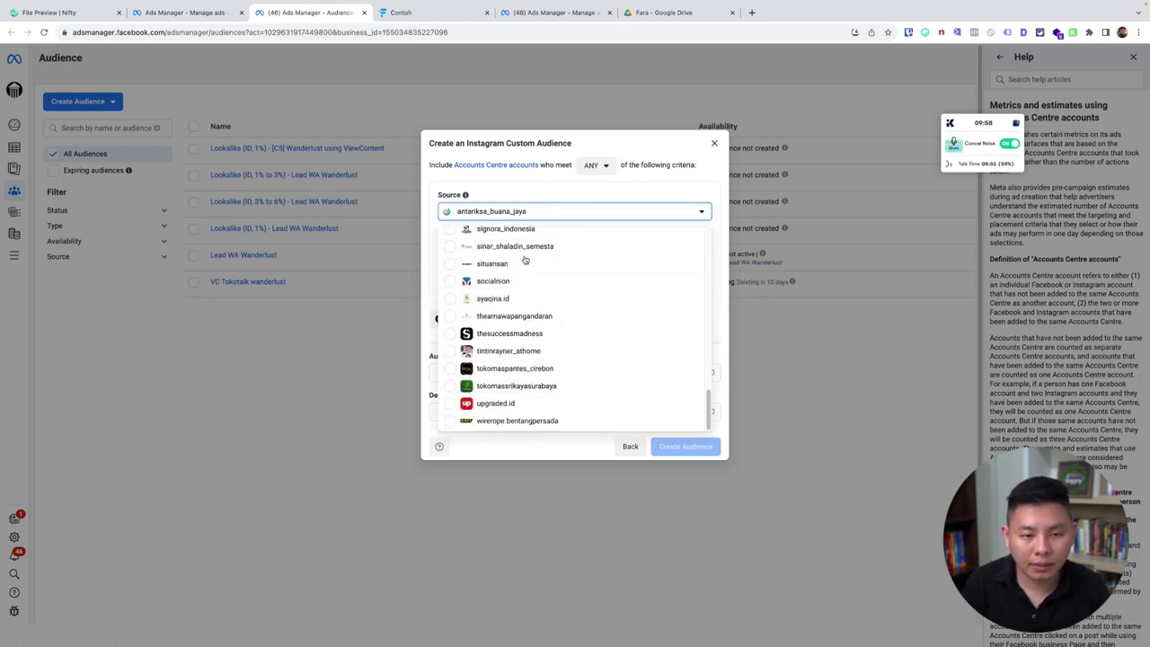
scroll(526, 259, "up", 2)
left_click(513, 297)
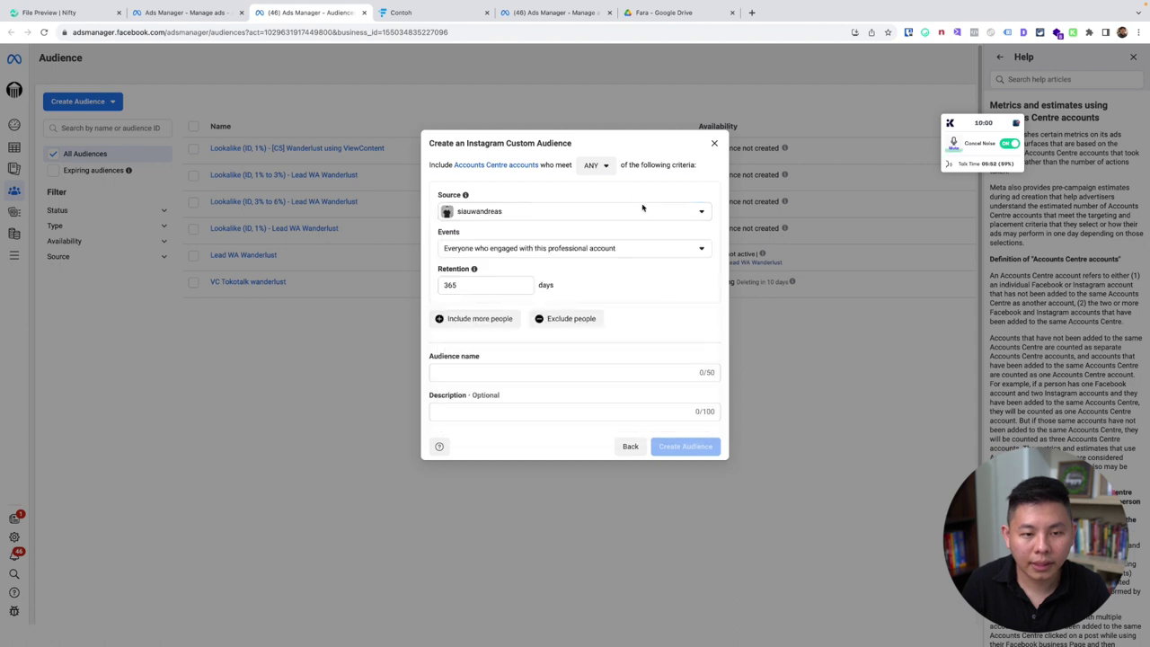
- Try the event for accounts that started following, and set the included people's event to "Anyone who visited this professional account's profile"
left_click(555, 252)
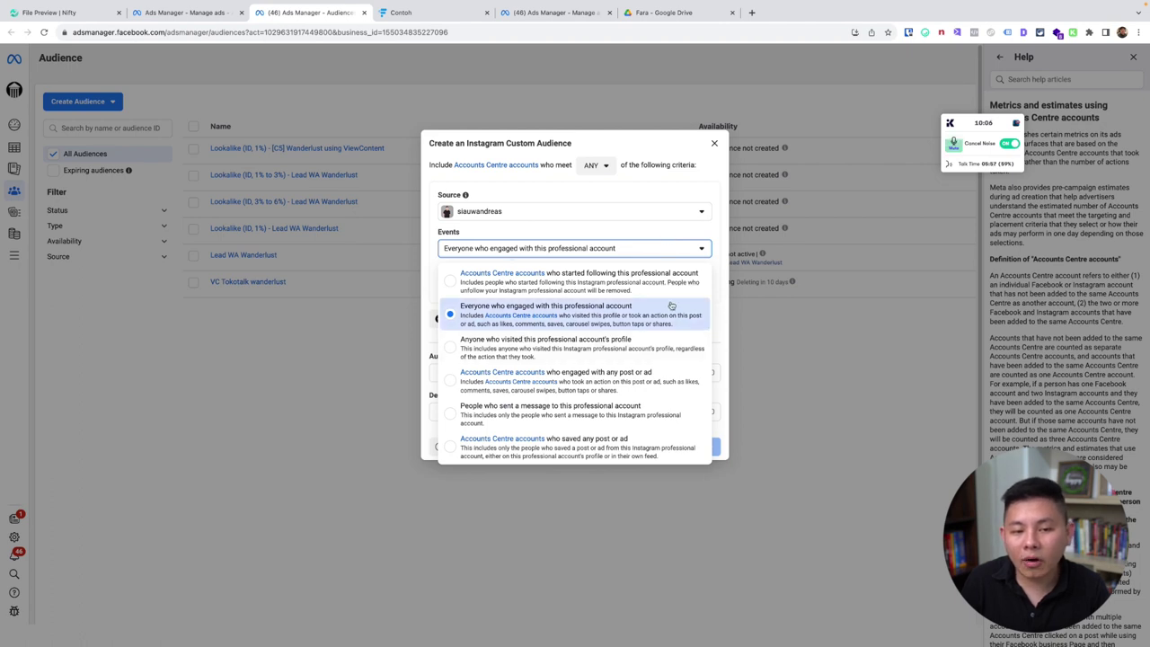
left_click(573, 347)
left_click(575, 249)
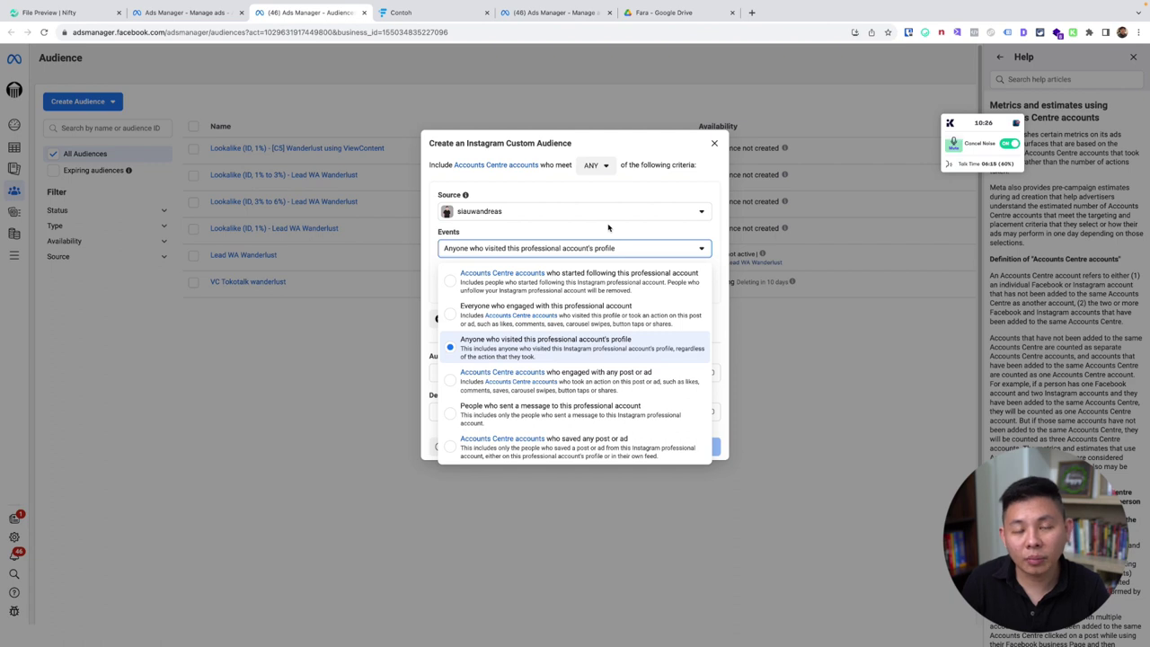
left_click(628, 288)
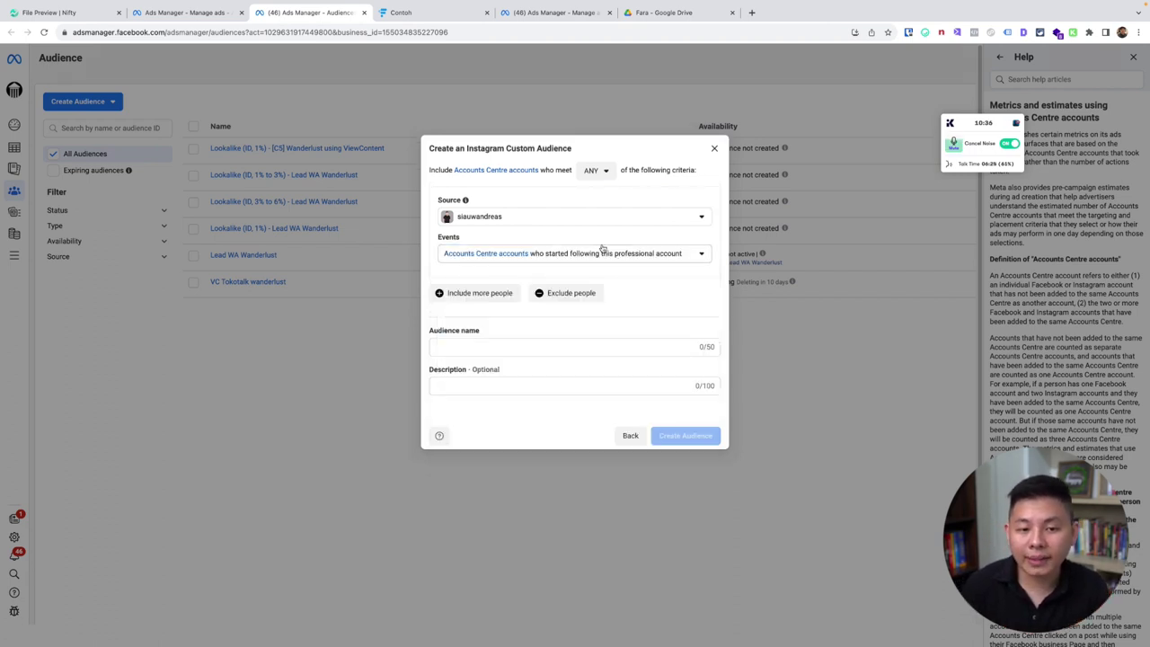
left_click(603, 255)
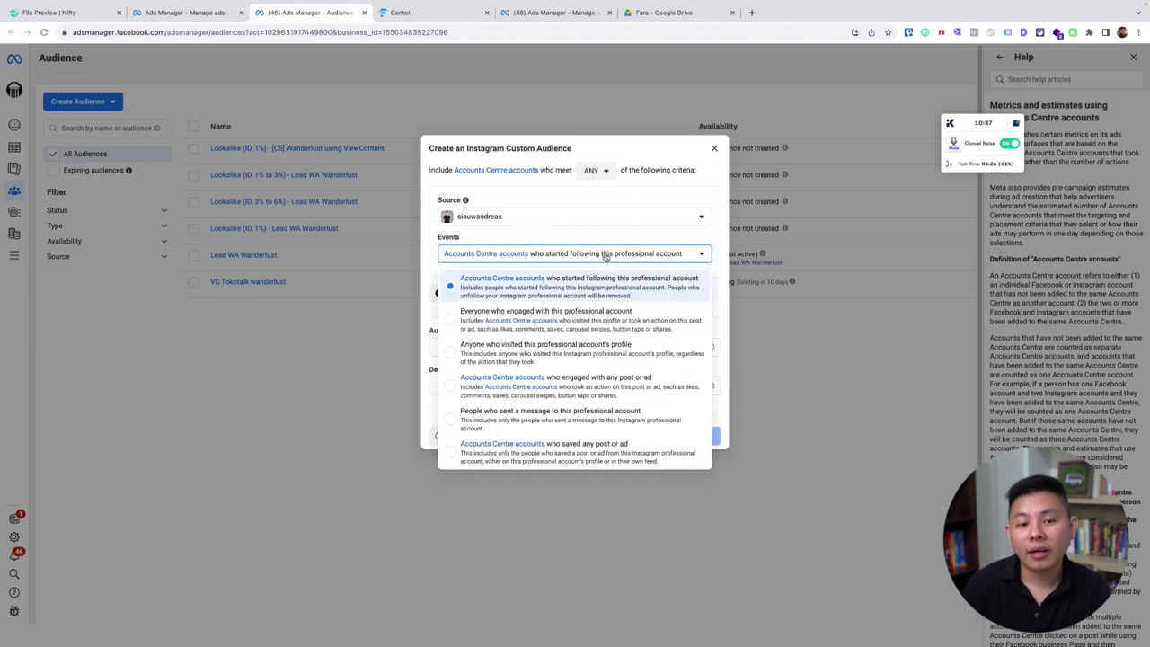
left_click(653, 365)
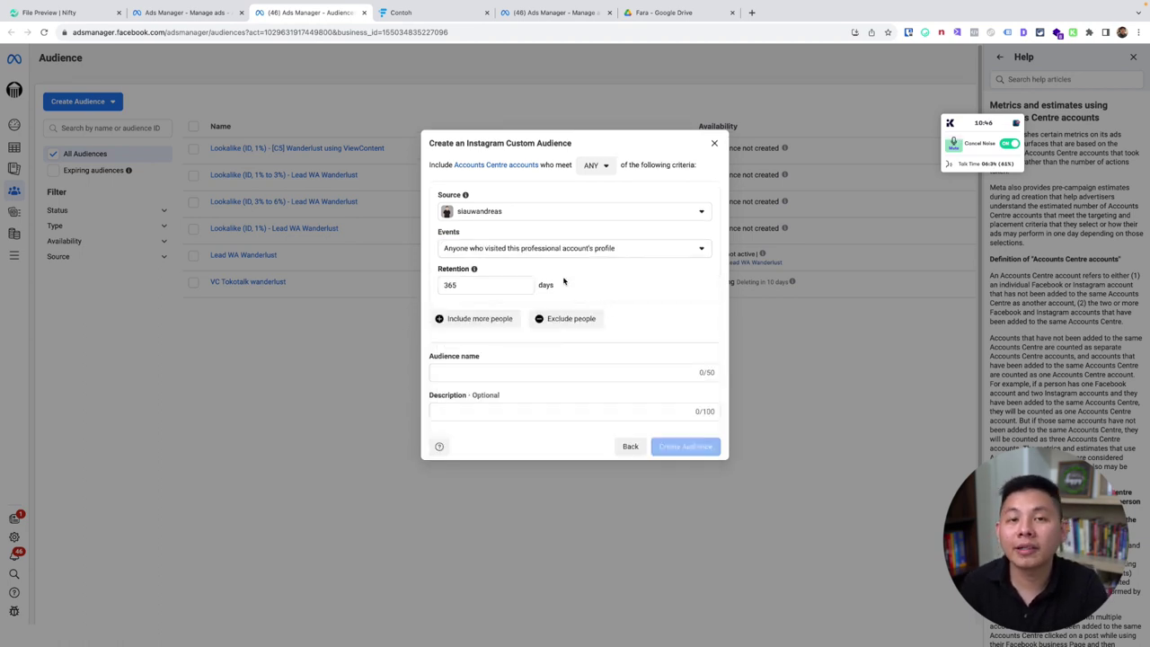
left_click(588, 249)
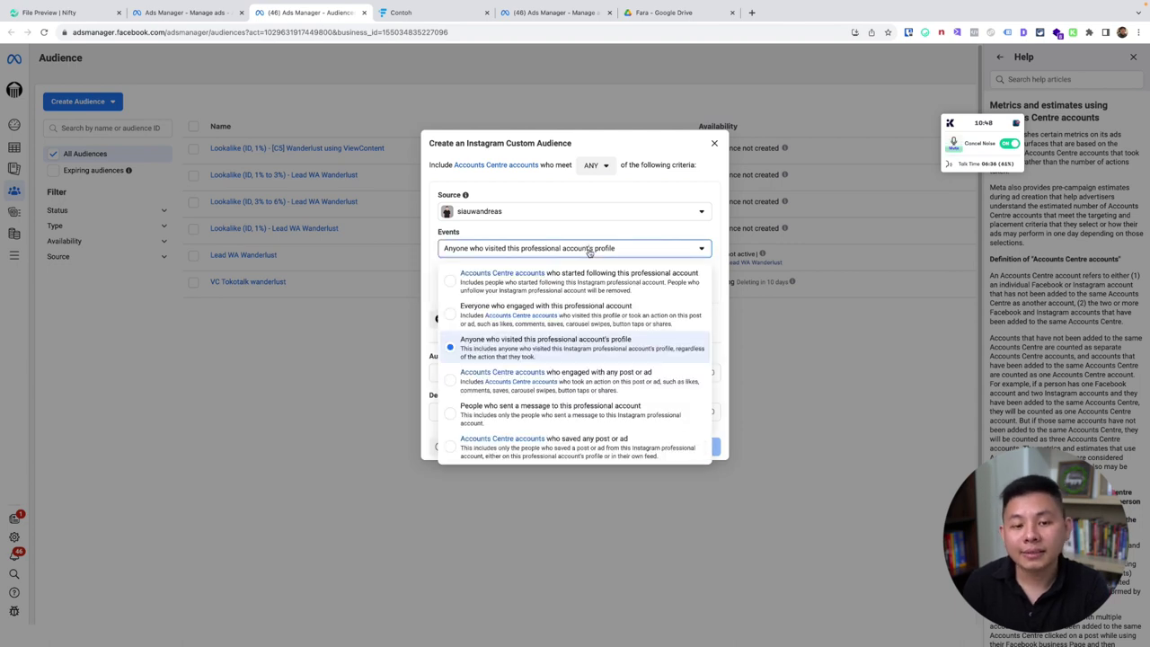
left_click(589, 250)
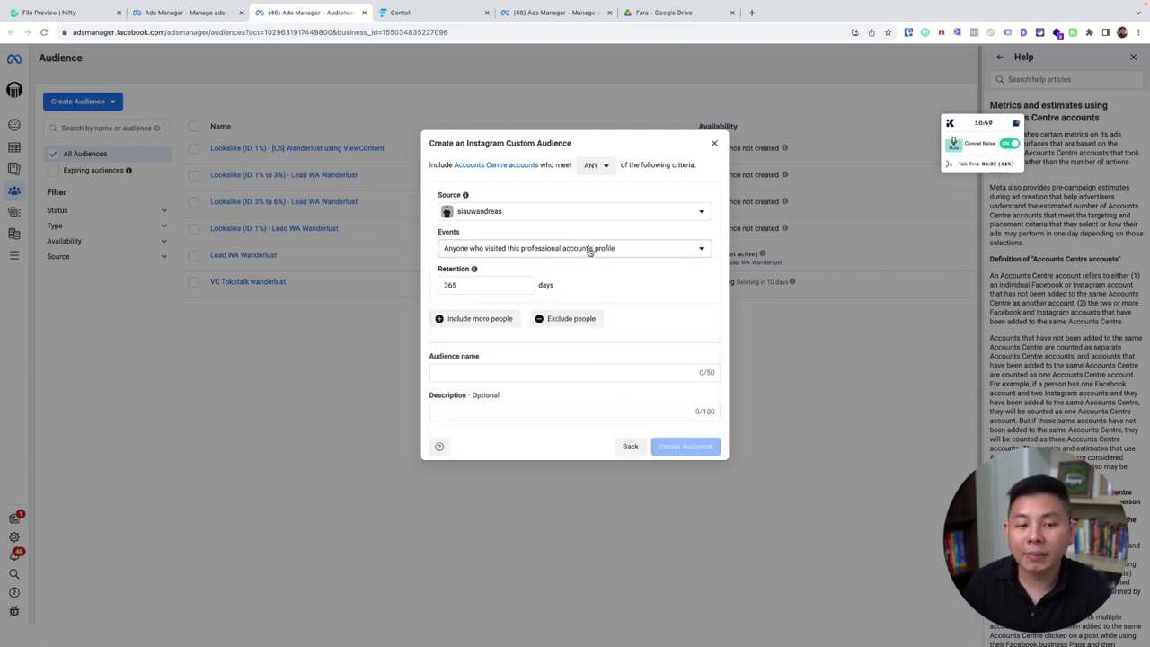
left_click(534, 256)
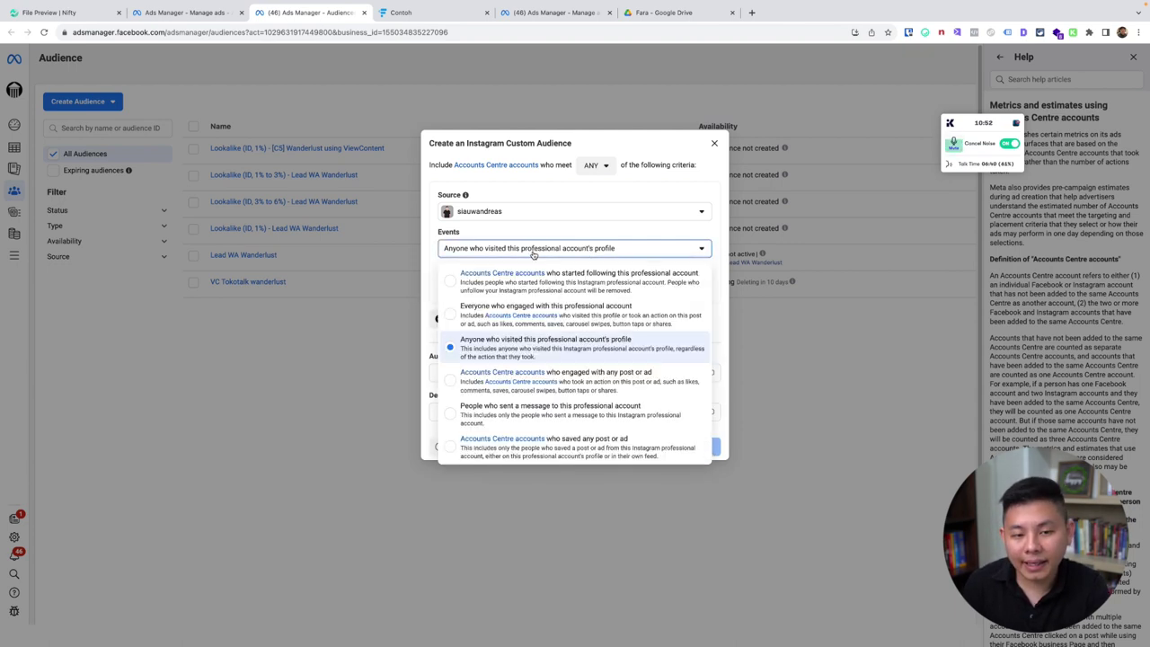
left_click(533, 254)
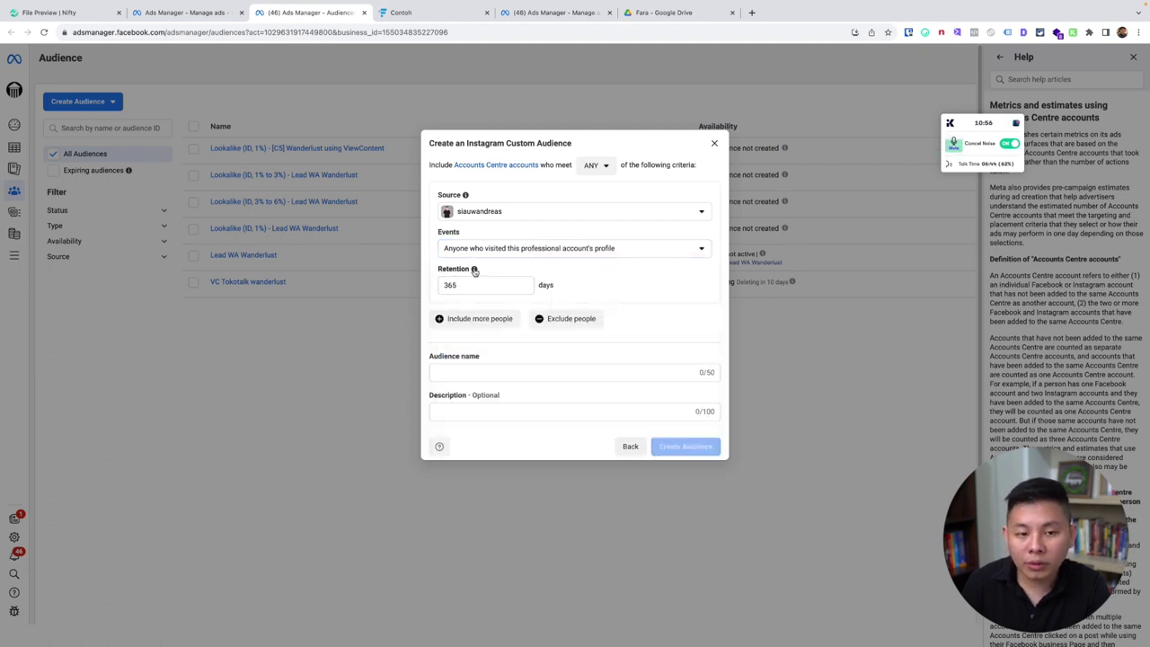
- Read the explanation of retention and set the included people's retention to 90 days
mouse_move(474, 270)
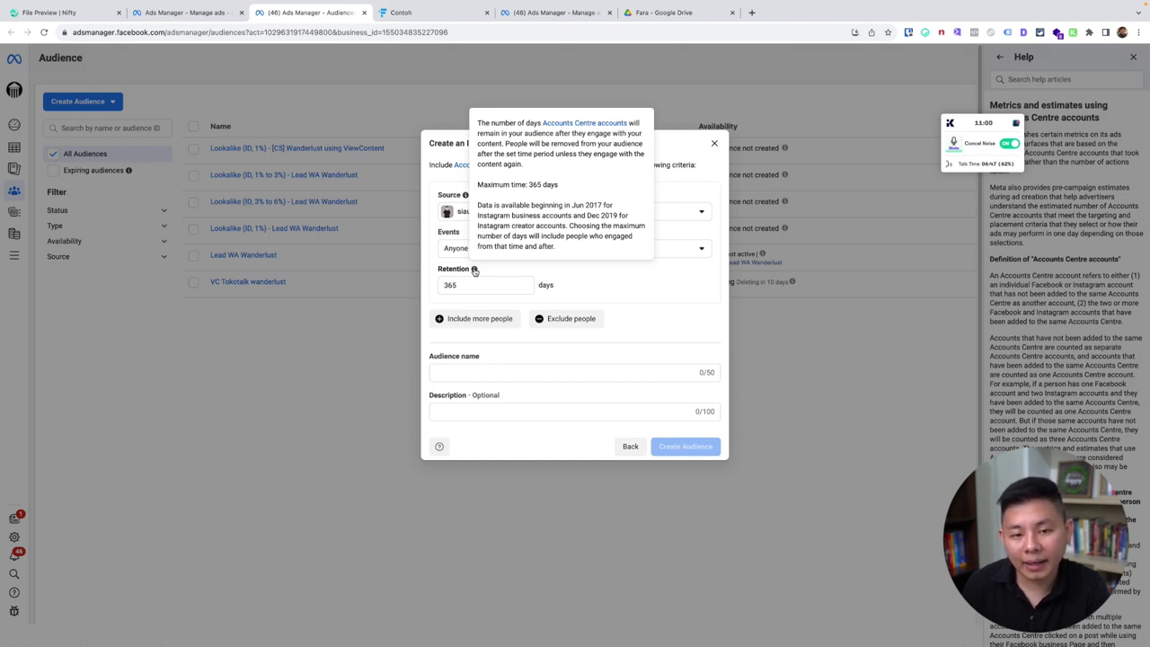
left_click(474, 285)
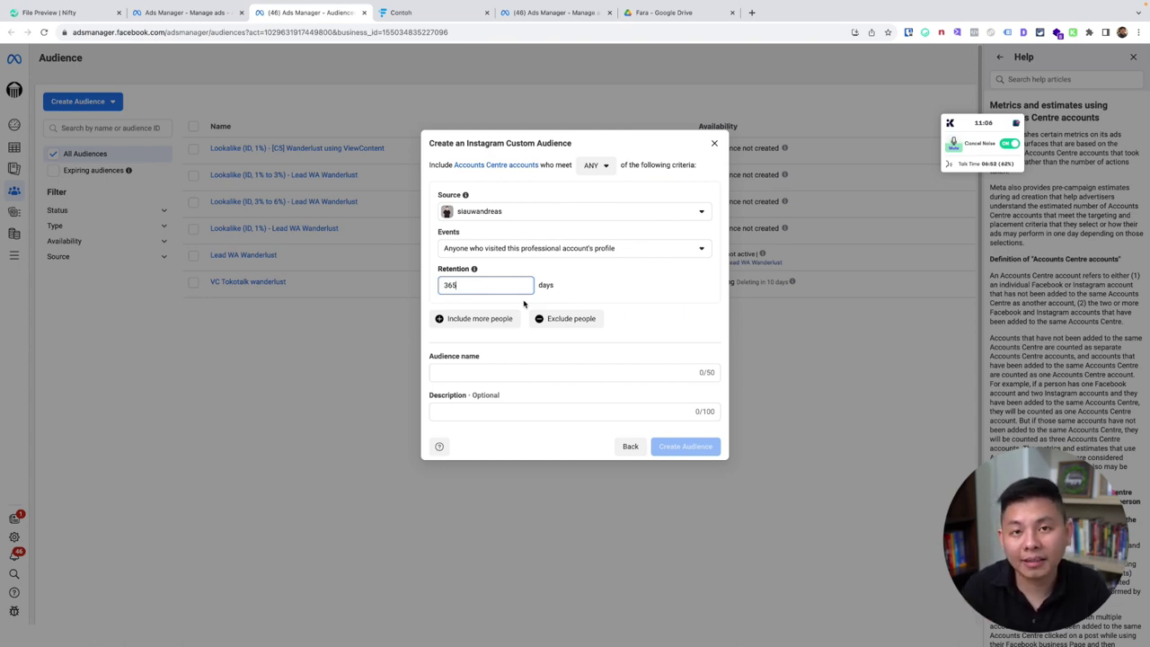
key("BackSpace")
key("BackSpace")
key("BackSpace")
type("90")
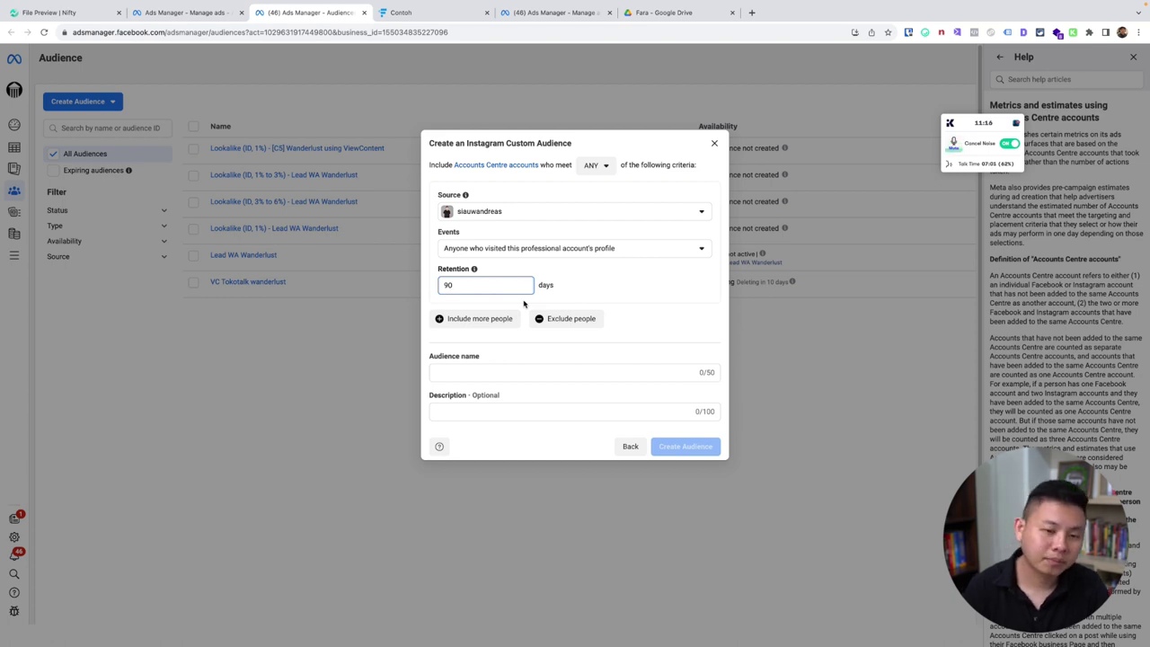
left_click(601, 278)
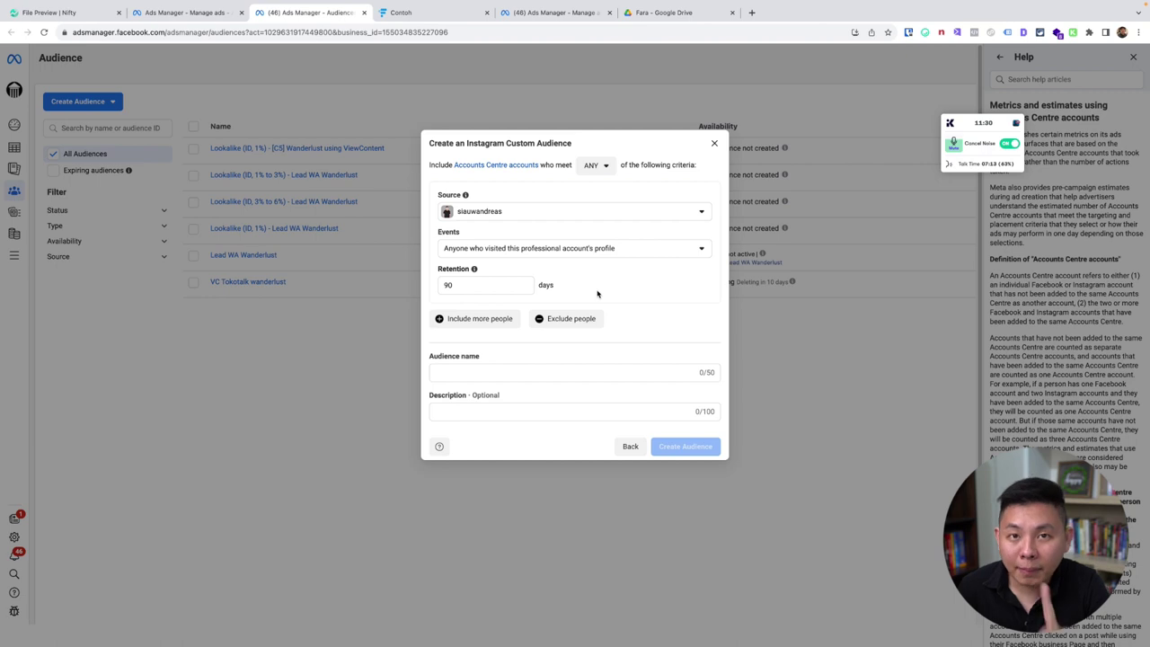
- Add an exclusion group to the audience and set its source to the same Instagram account as the included people
left_click(581, 319)
left_click(541, 329)
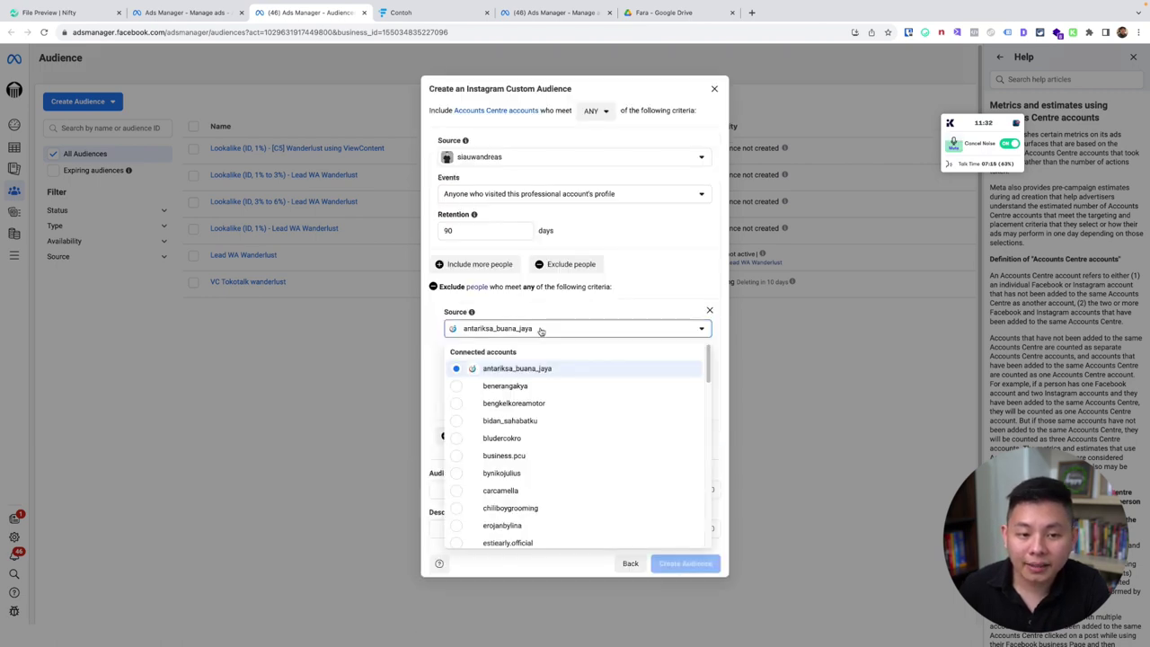
scroll(567, 449, "down", 10)
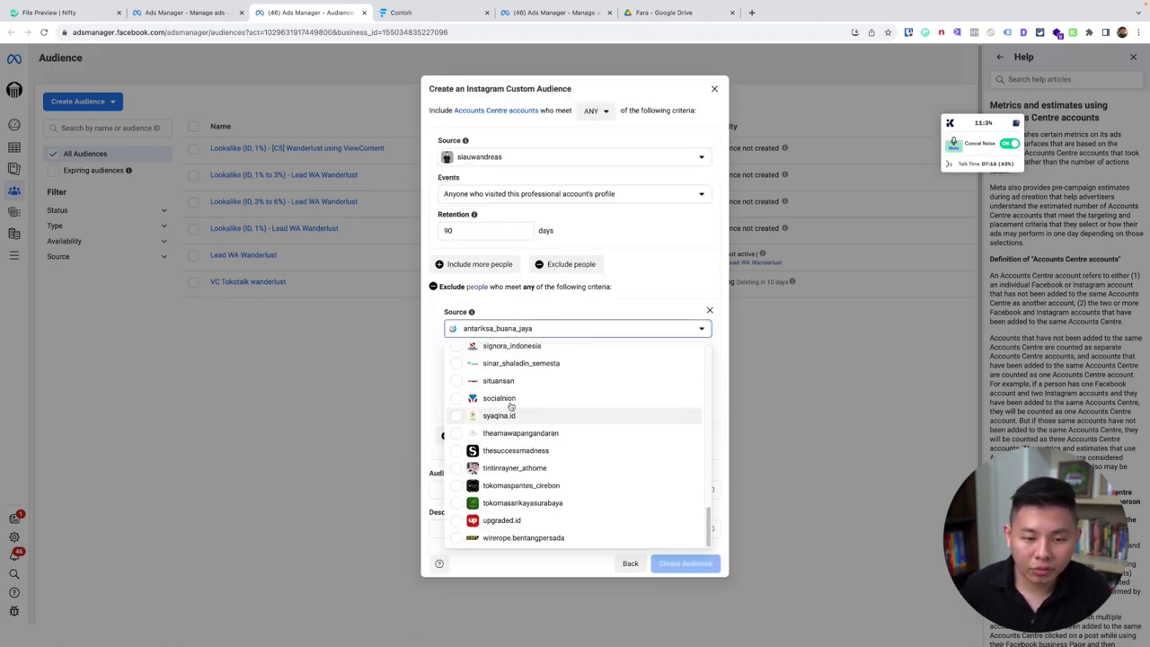
left_click(505, 356)
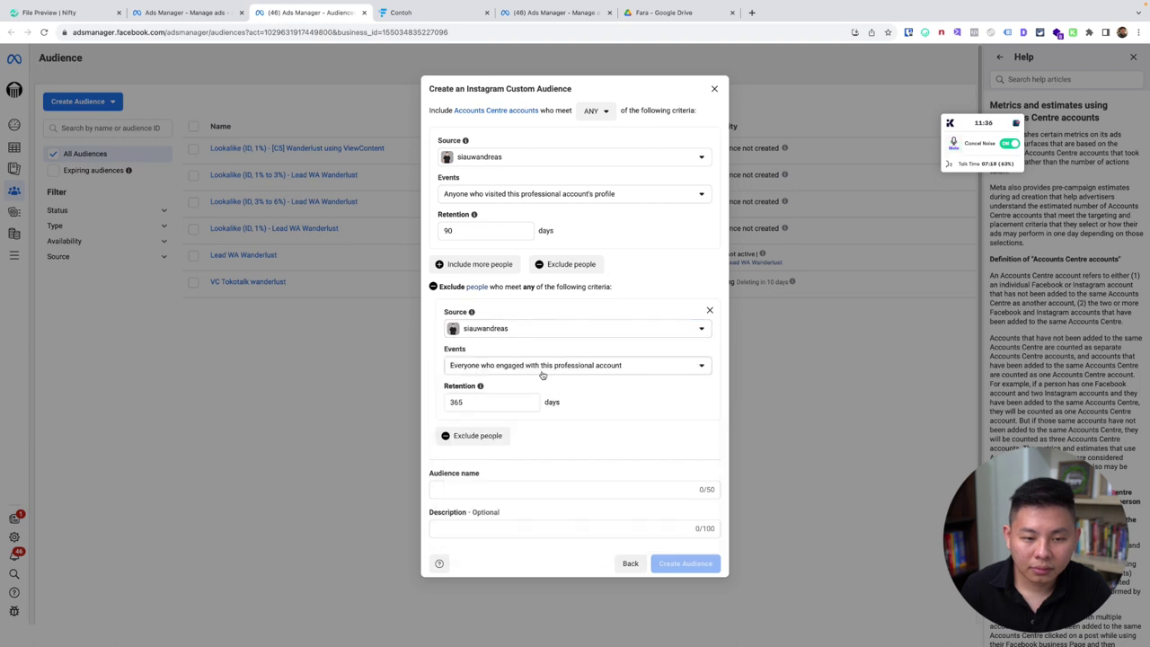
- Exclude Accounts Centre accounts who engaged with any post or ad, with a retention of 90 days
left_click(543, 369)
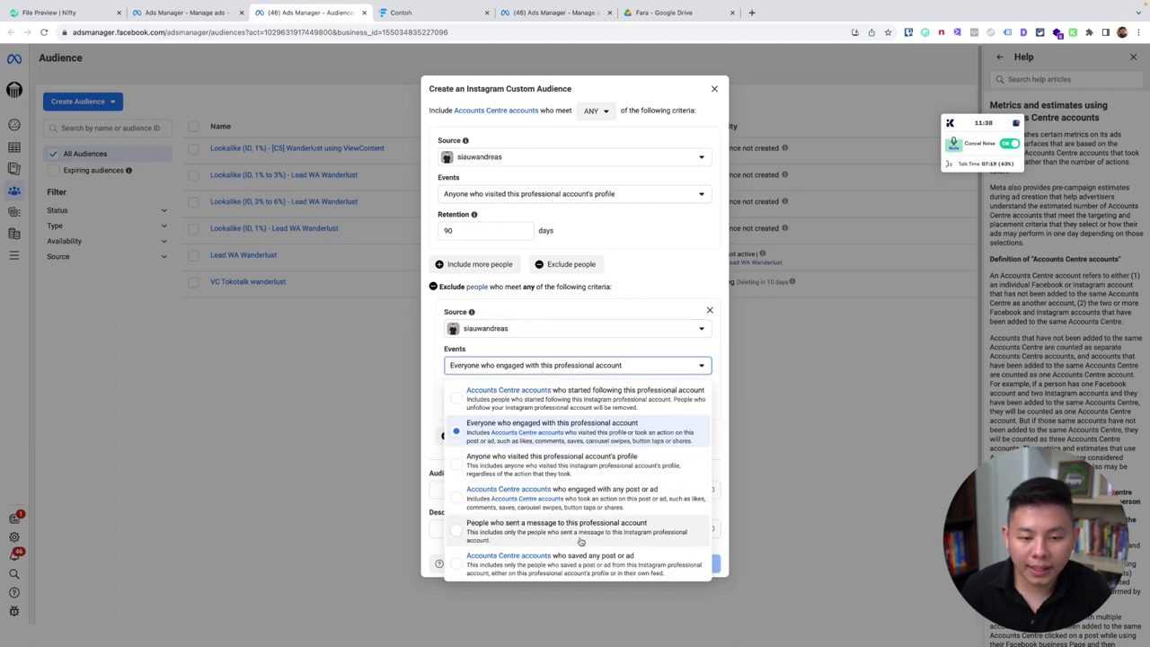
left_click(615, 506)
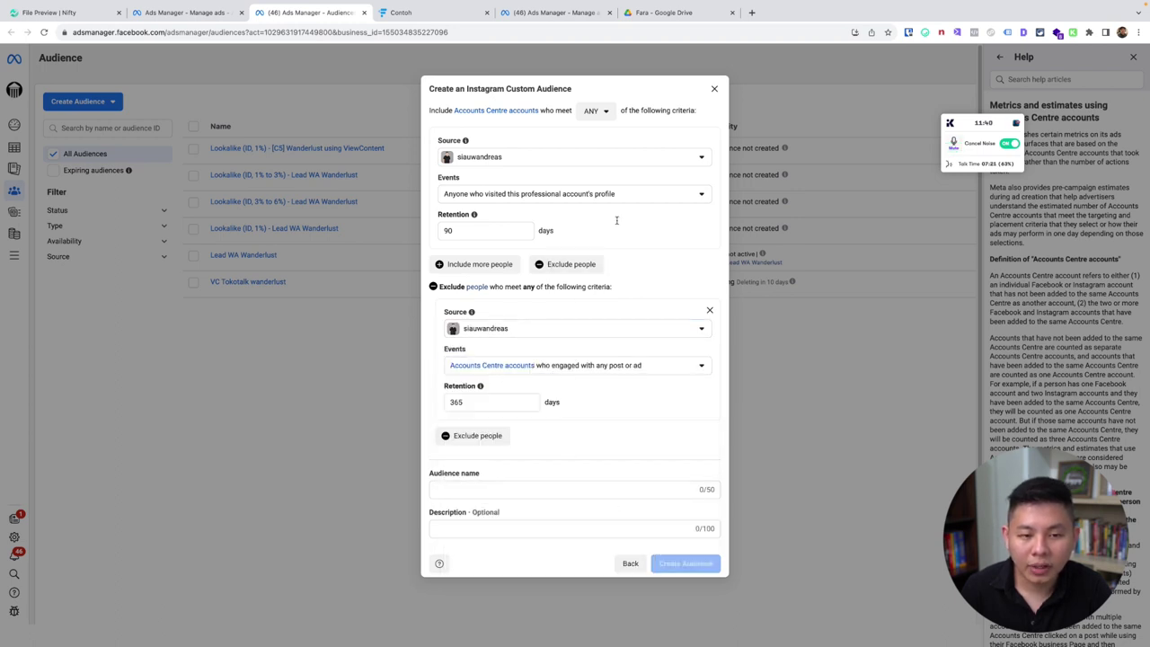
double_click(481, 402)
type("90")
left_click(647, 406)
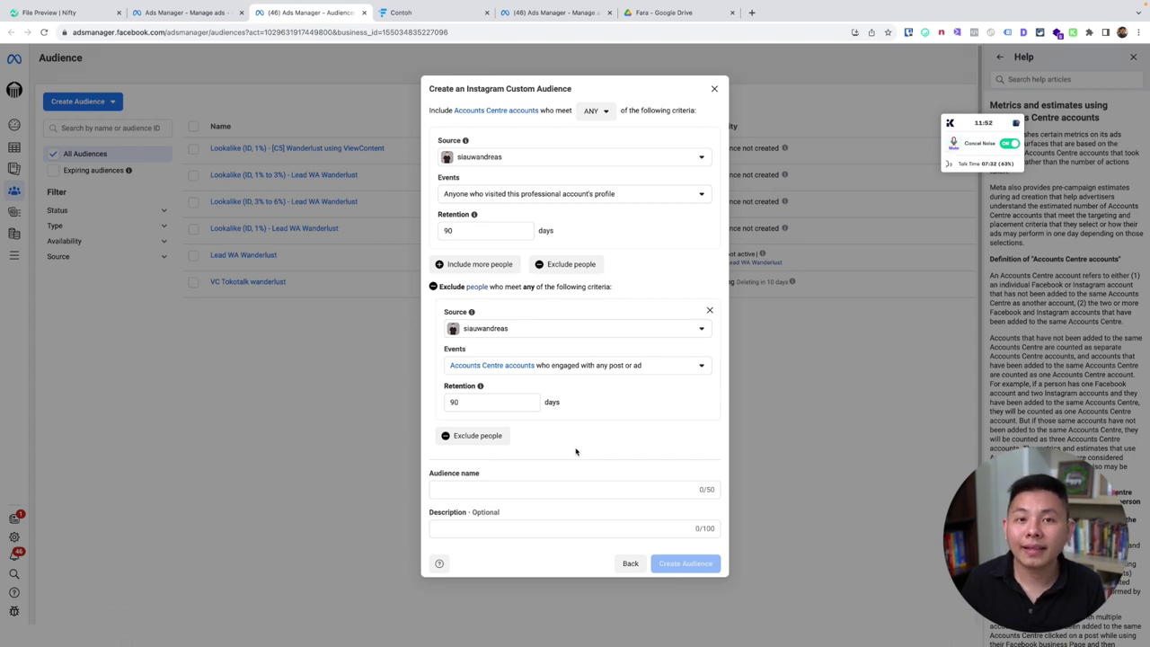
- Name the audience "CA IG 90 days visit exc engaged", create it and close the follow-up suggestions
left_click(538, 491)
type("CA")
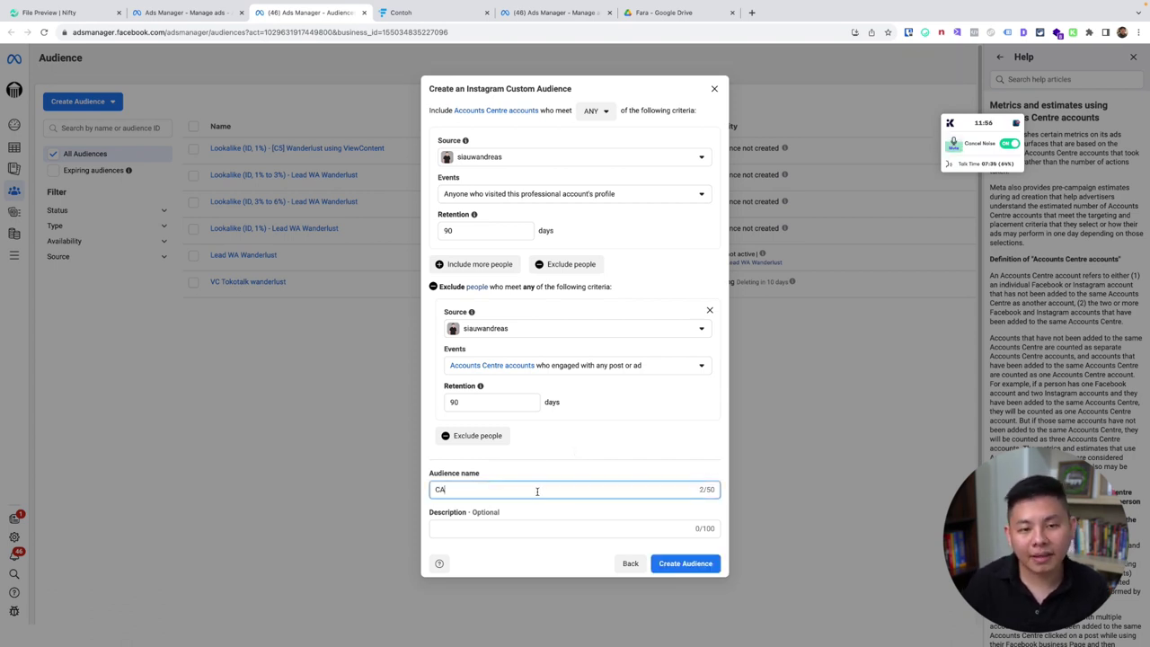
type(" IG 90 days visi")
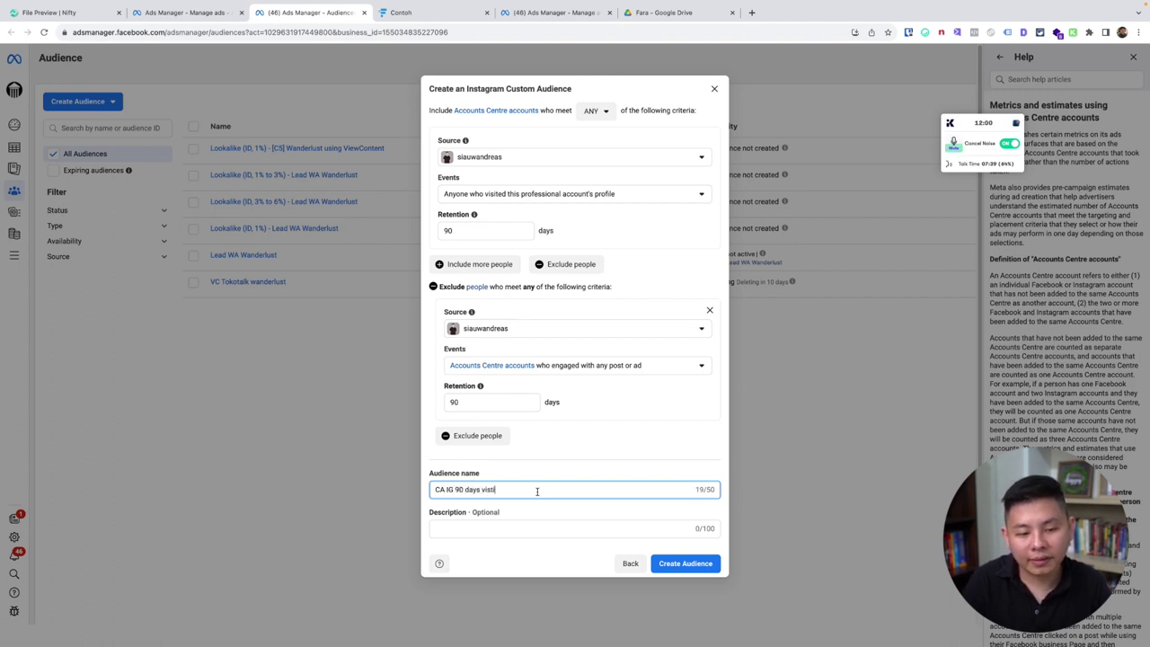
type("exc engaged")
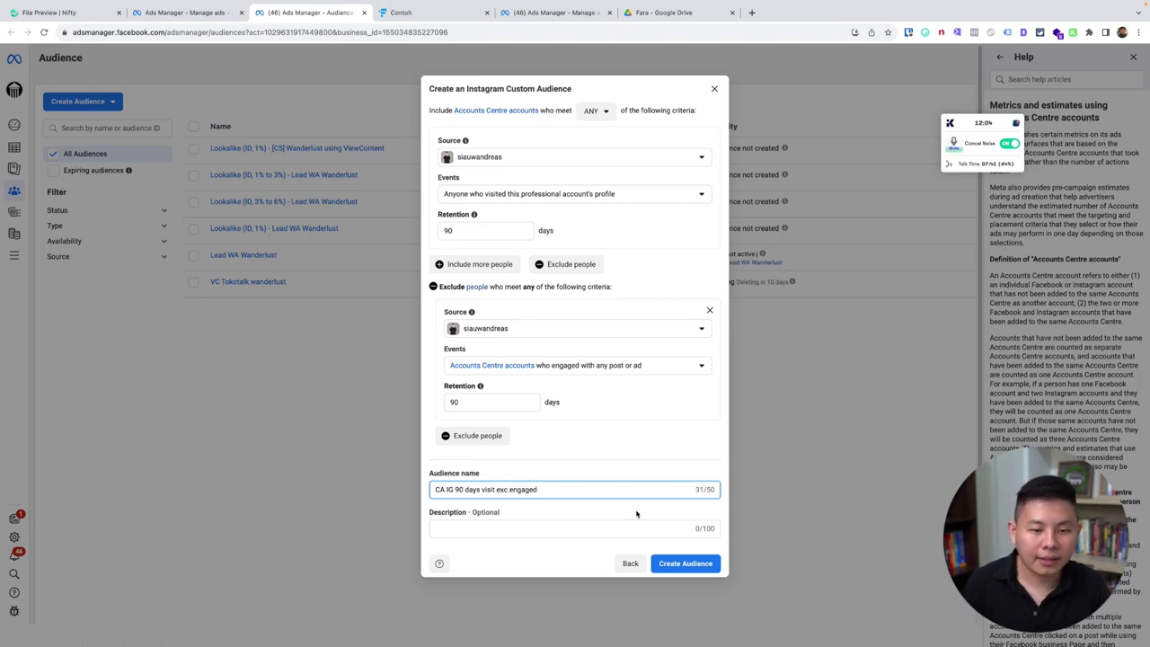
left_click(685, 564)
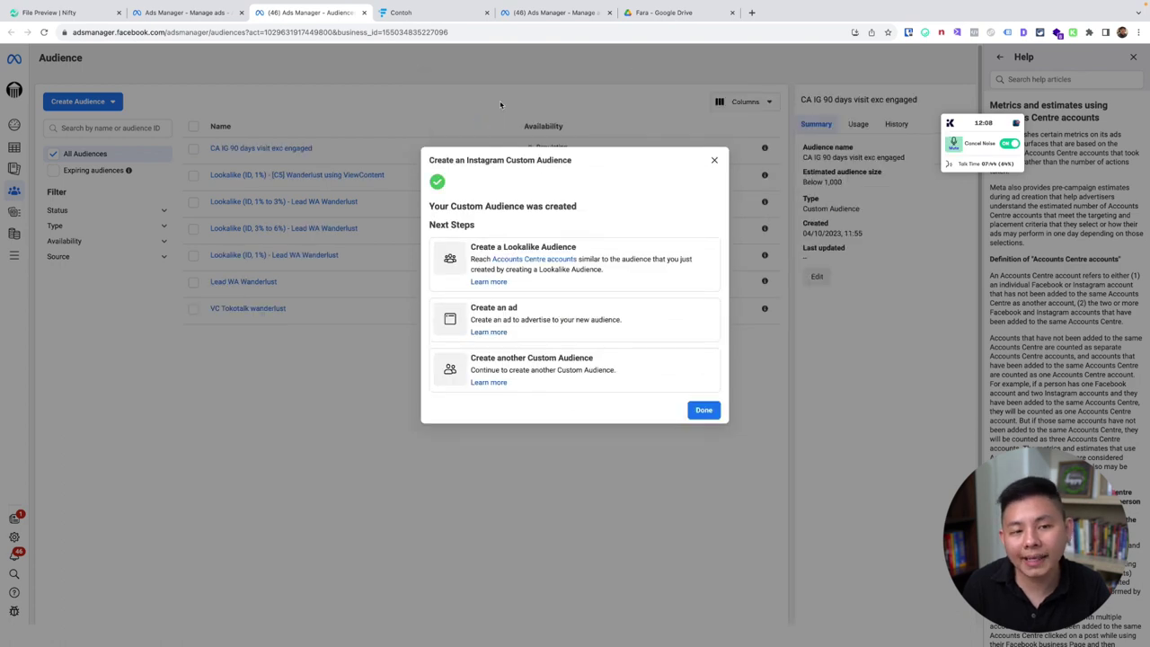
left_click(710, 410)
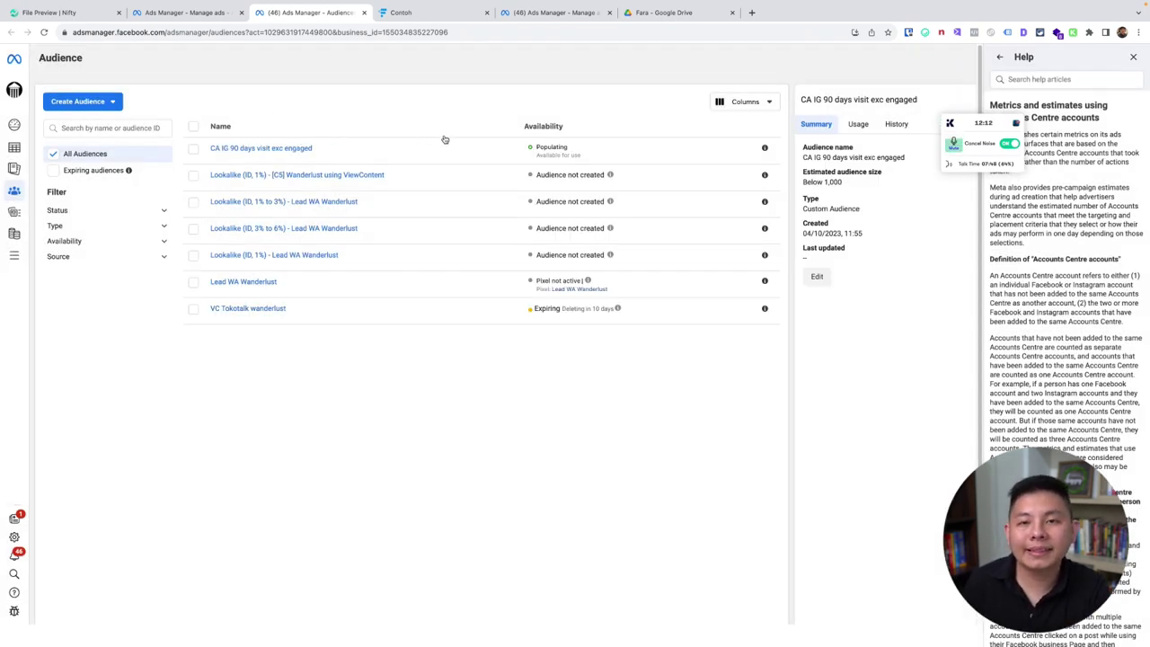
mouse_move(277, 149)
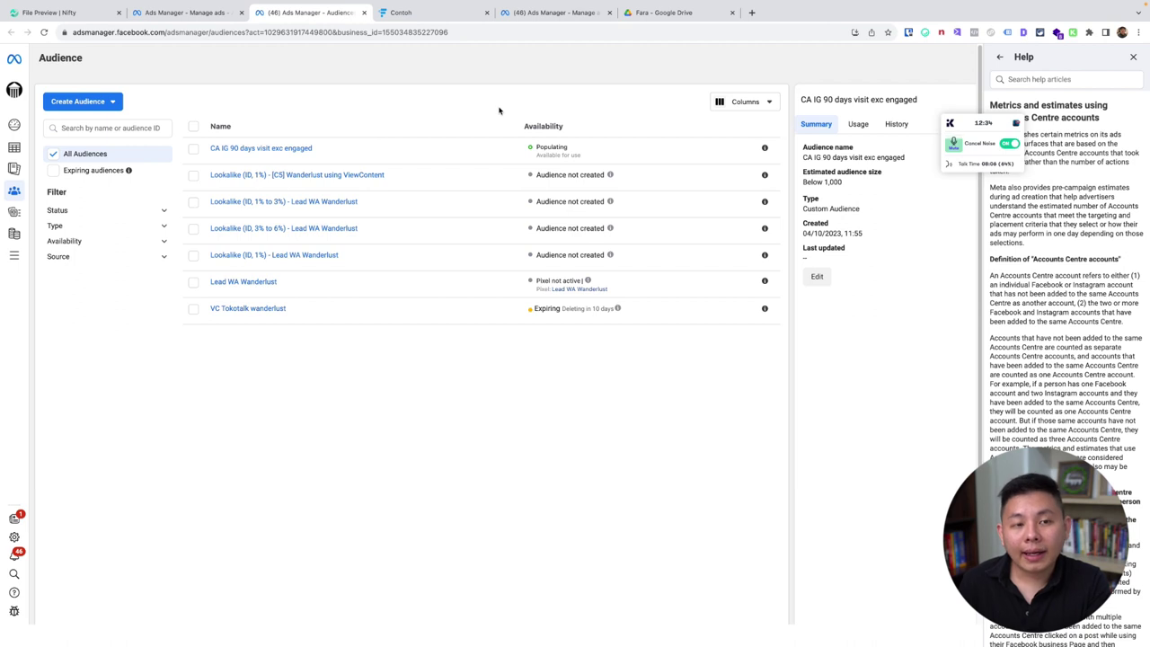
- Write the on-screen text annotation "Cold", "Warm", "Hot" on three lines in the empty space below the audience list
key("ctrl+alt+a")
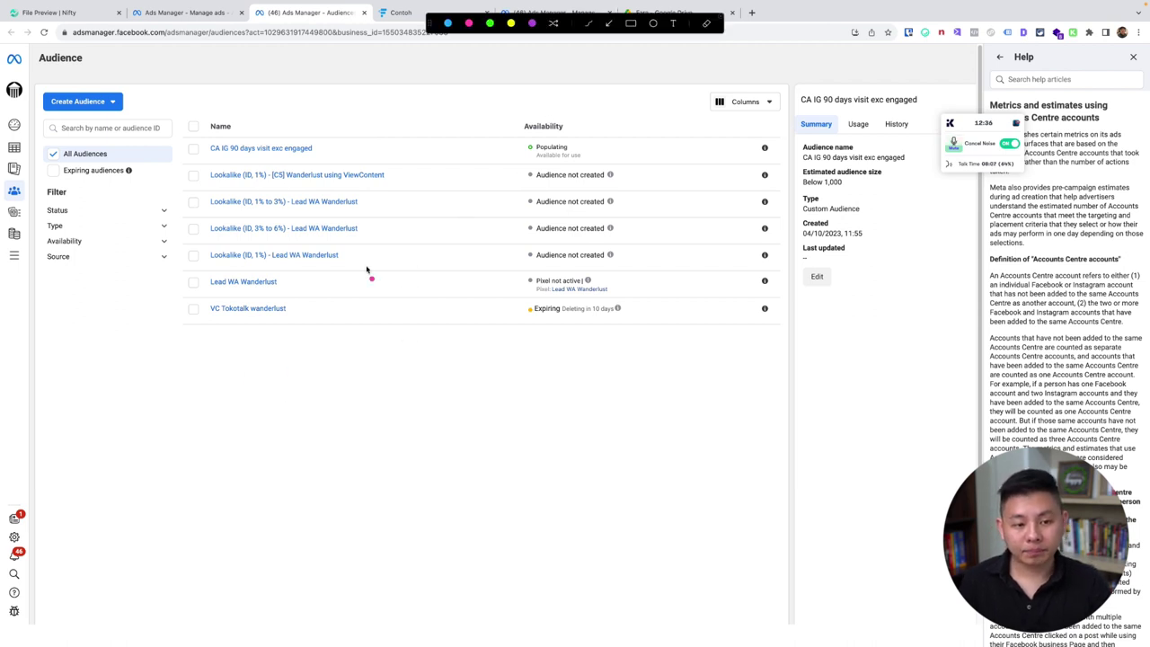
left_click(676, 24)
left_click(236, 419)
type("Cold")
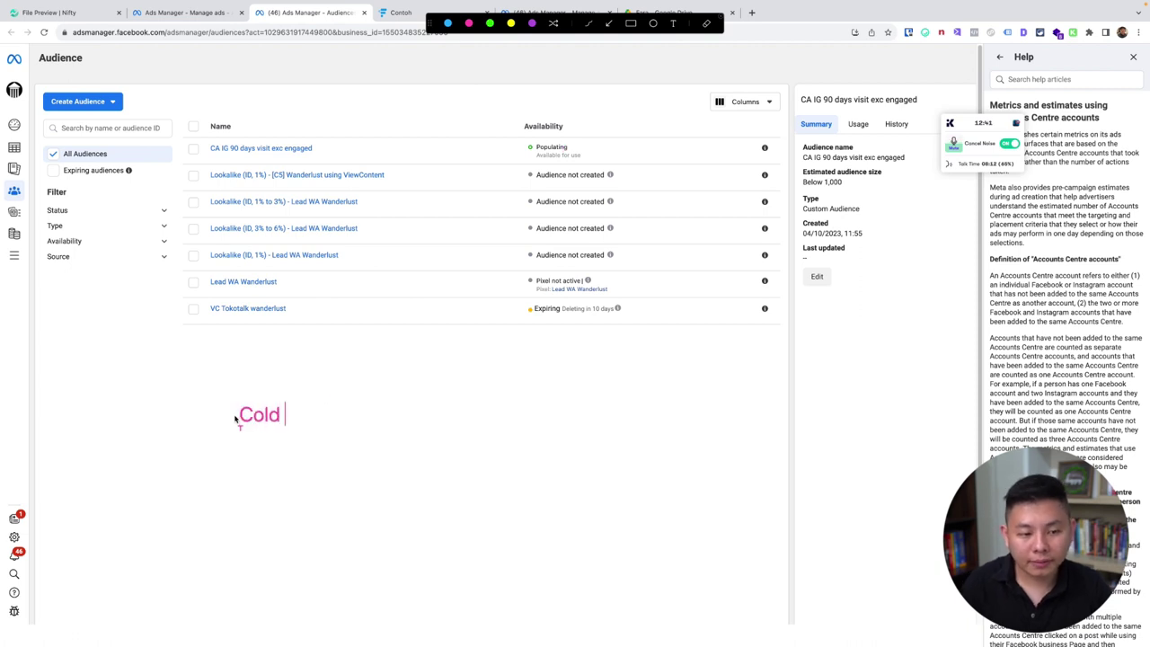
key("Return")
type("Warm")
key("Return")
type("Hot")
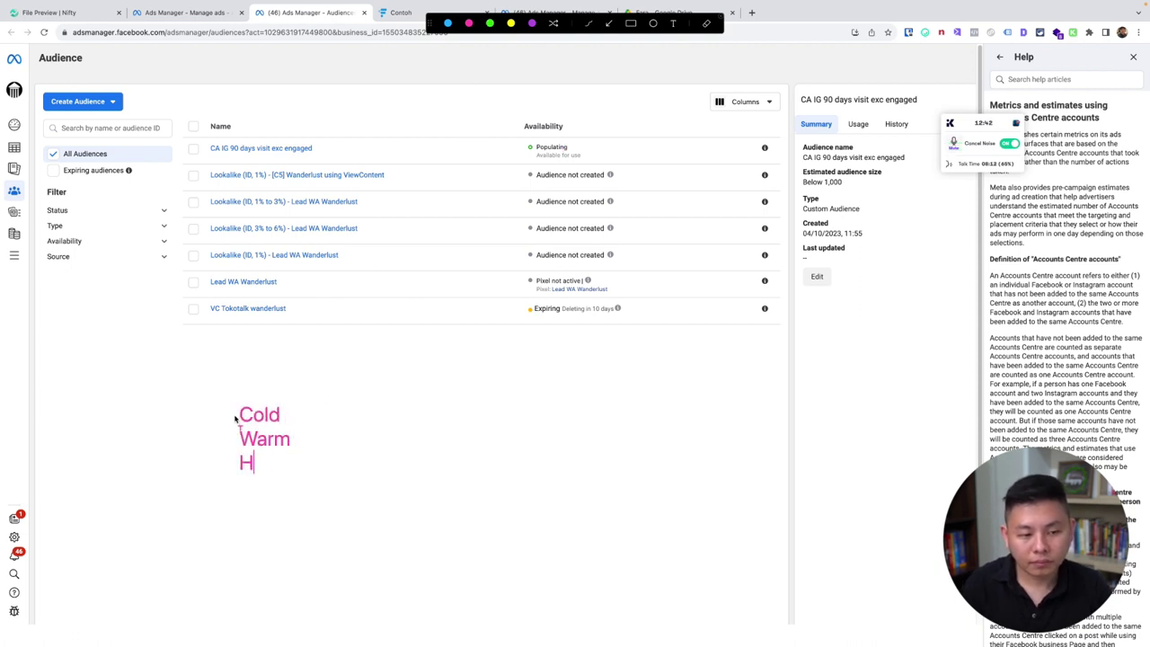
- Insert an empty line between each of the annotation words Cold, Warm and Hot, and clear the annotation
key("Up")
key("Up")
key("Right")
key("Return")
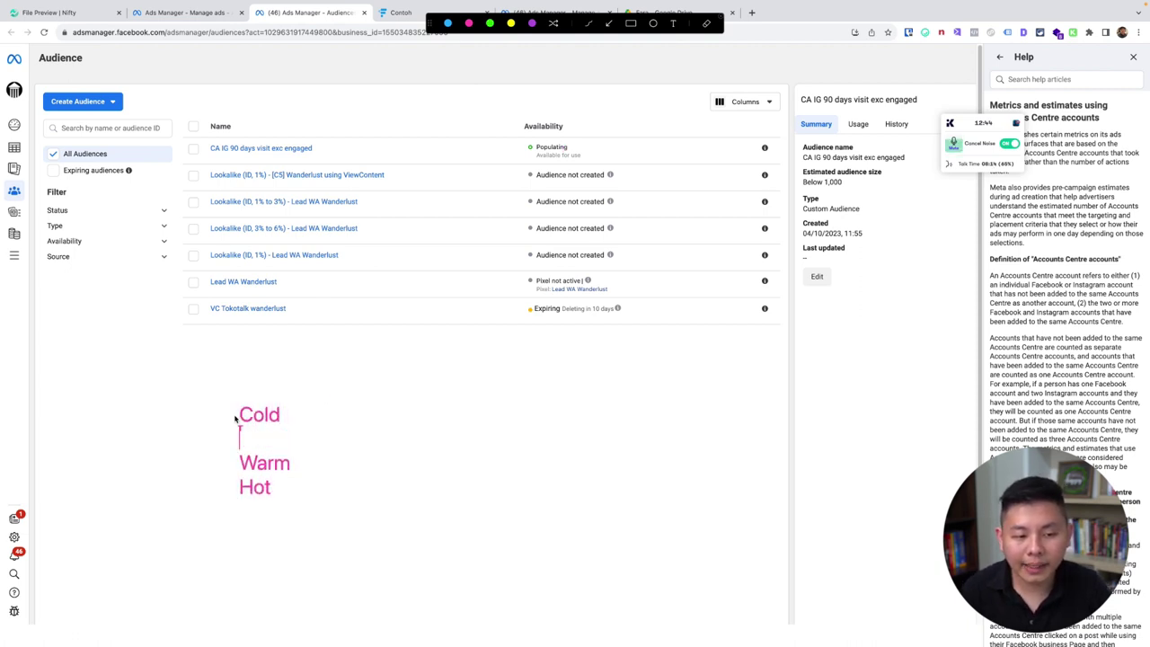
key("Down")
key("Return")
key("End")
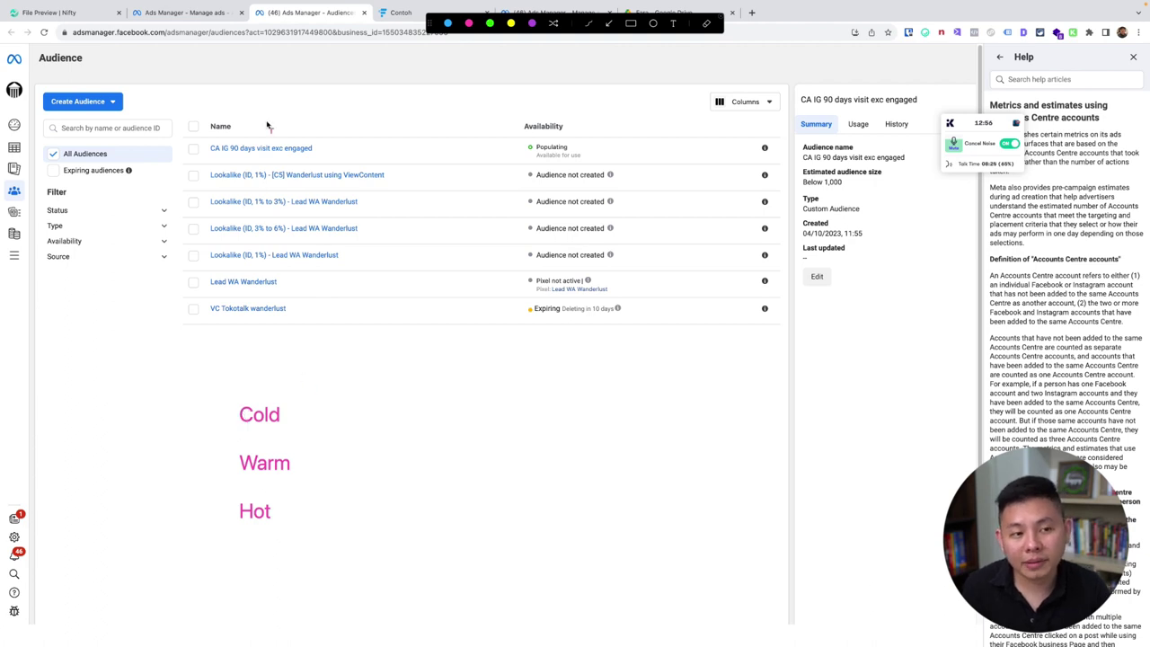
key("Escape")
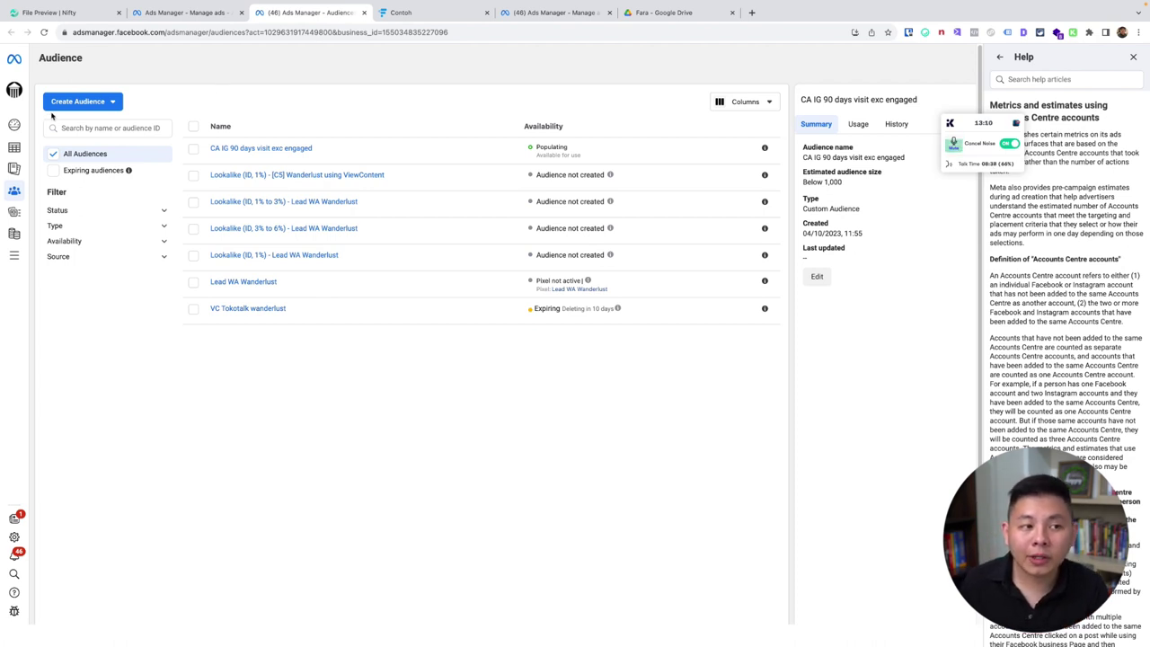
left_click(193, 150)
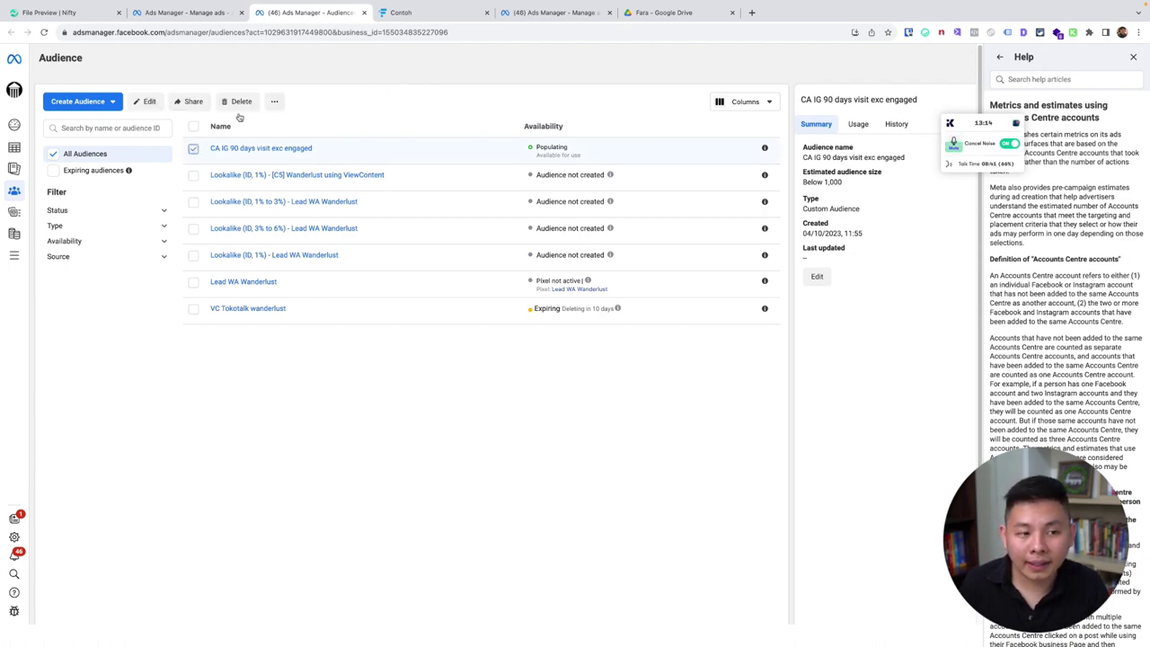
left_click(274, 101)
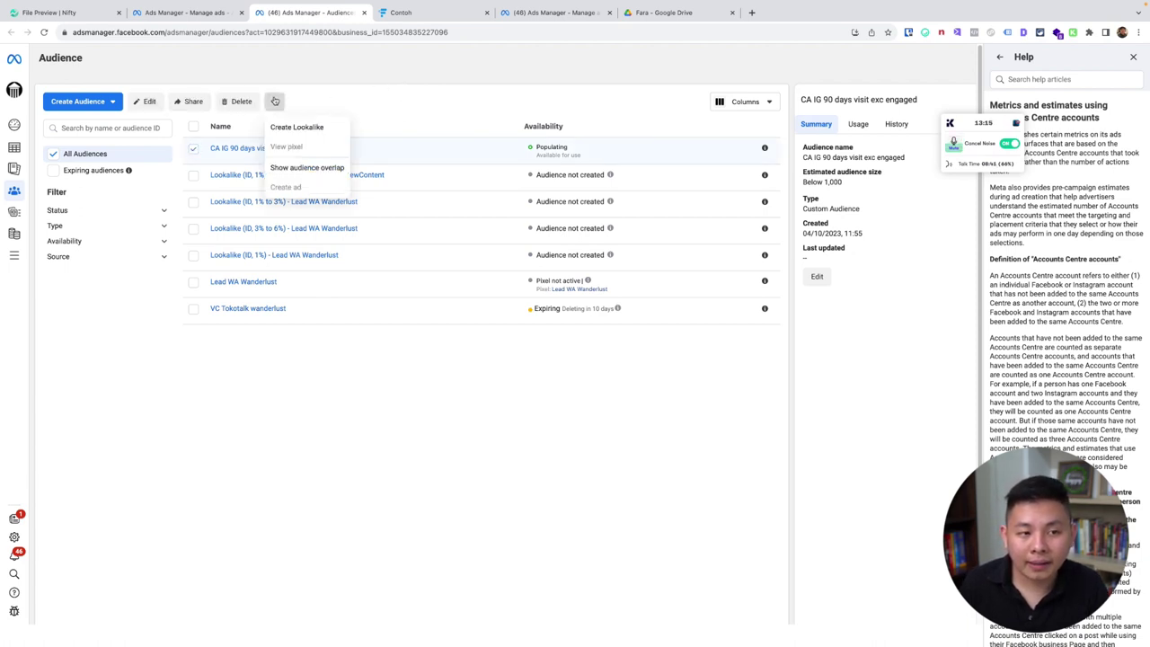
left_click(428, 108)
left_click(193, 150)
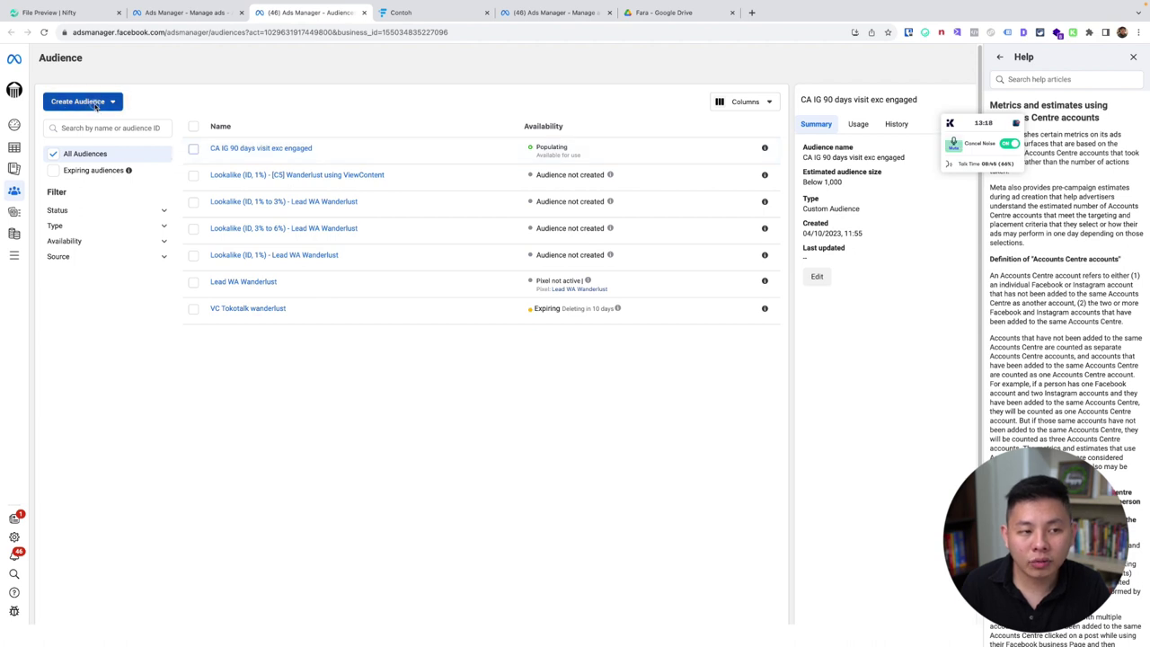
- Start a Lookalike Audience and choose the custom audience "CA IG 90 days visit exc engaged" from the other sources as its source
left_click(77, 100)
left_click(86, 149)
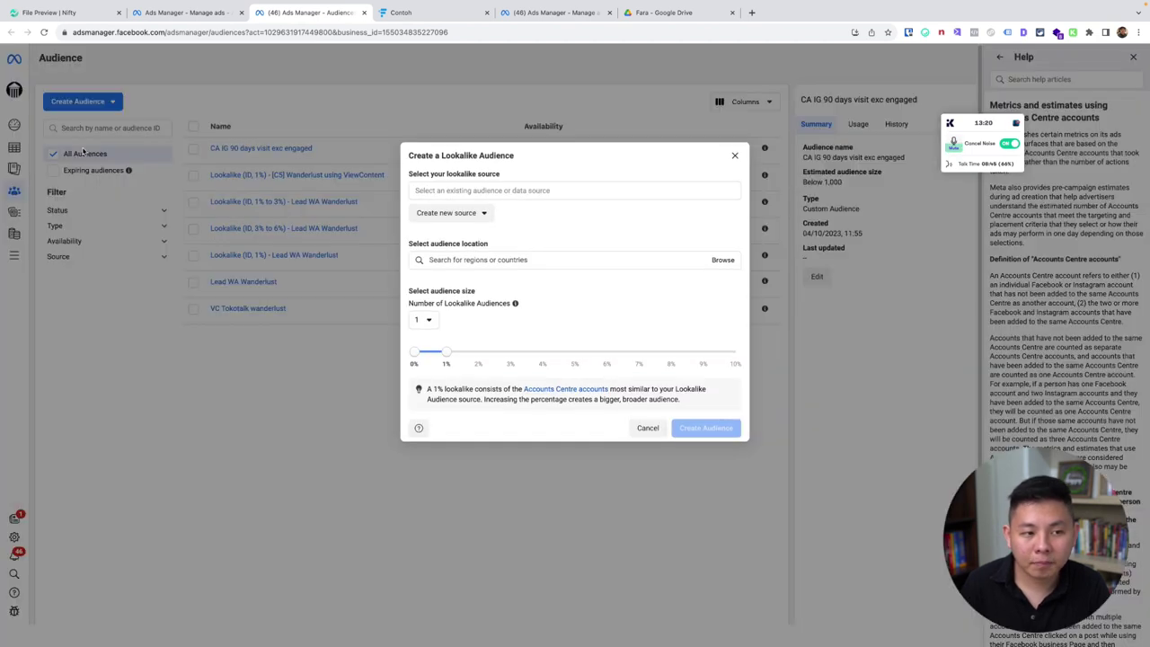
left_click(506, 192)
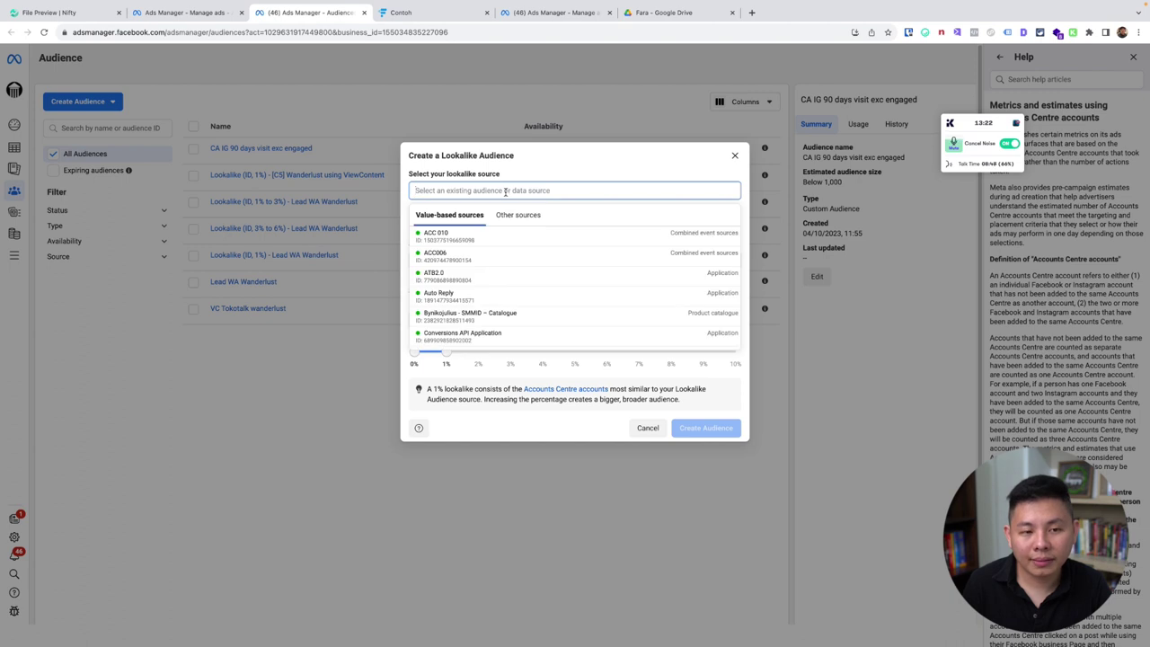
left_click(516, 215)
scroll(550, 303, "down", 5)
scroll(552, 303, "down", 5)
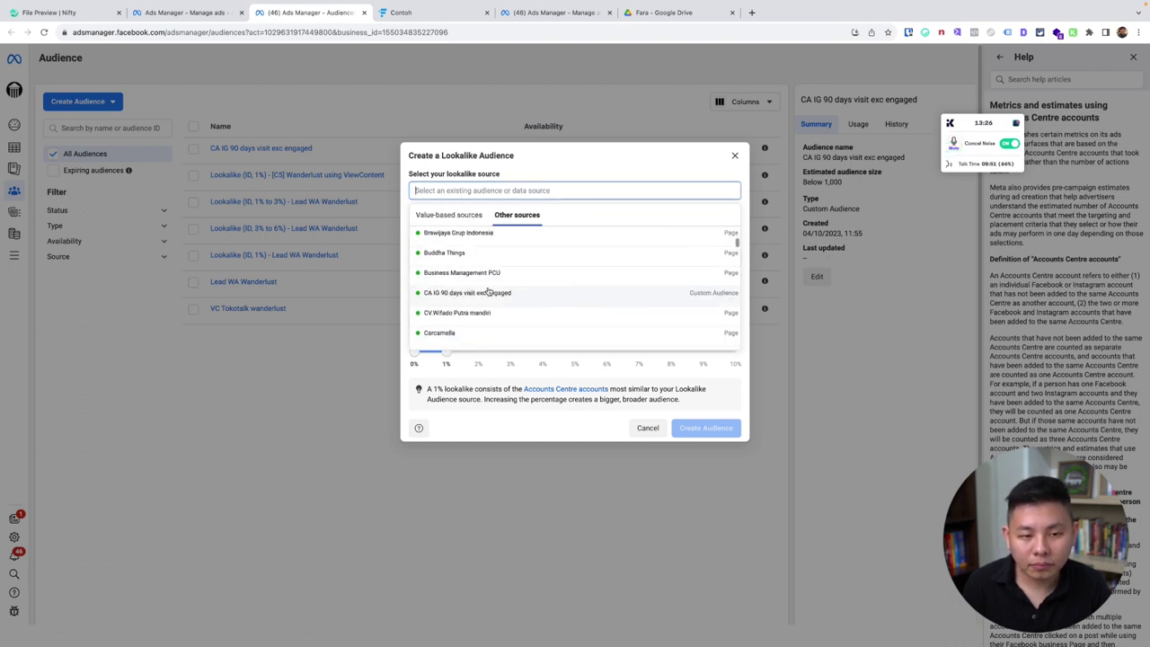
left_click(508, 294)
- Set the Lookalike Audience's location to Indonesia
left_click(486, 260)
type("indonesia")
left_click(489, 276)
left_click(493, 260)
type("indonesi")
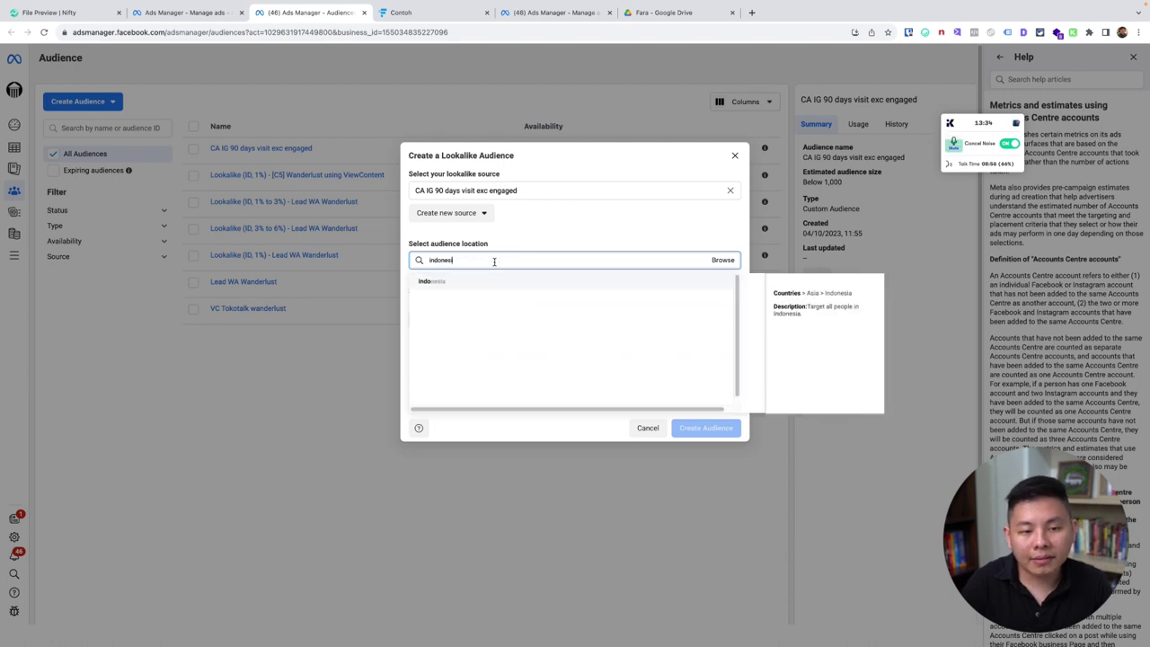
type("a")
left_click(497, 280)
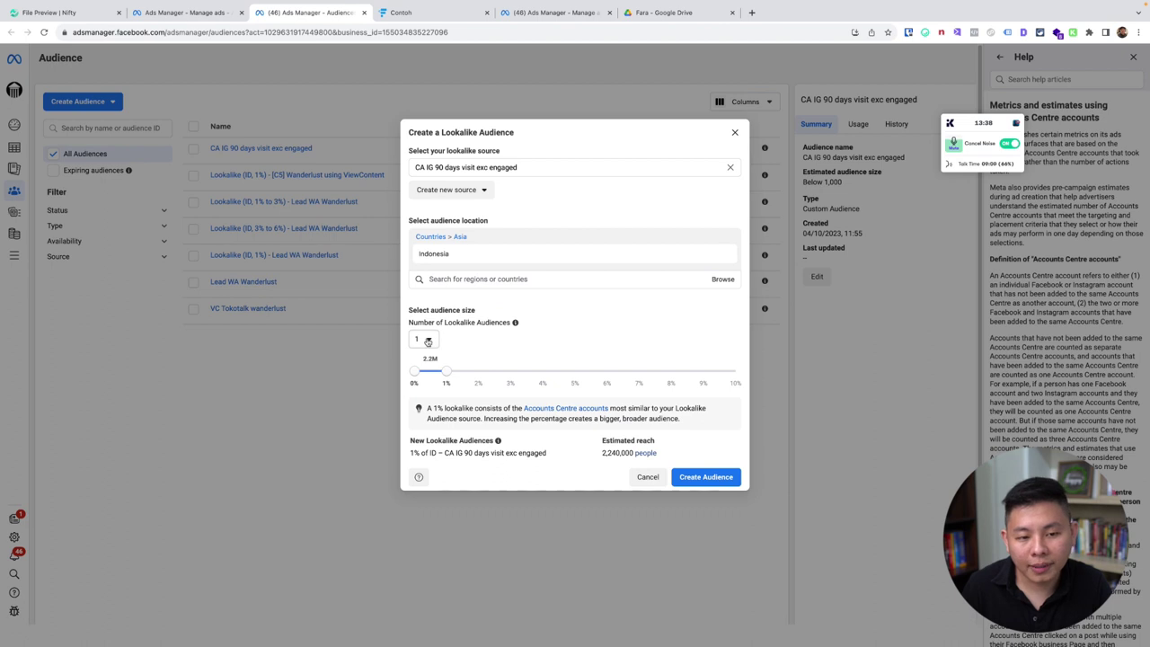
- Set the number of Lookalike Audiences to 3 and create them
left_click(428, 343)
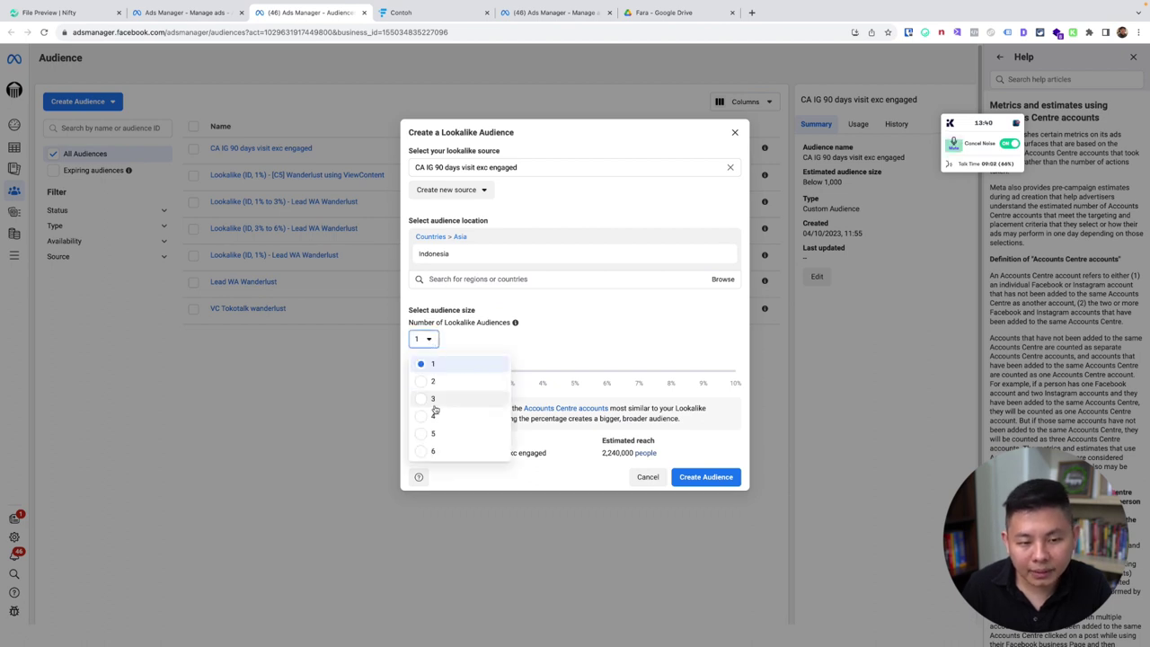
left_click(460, 398)
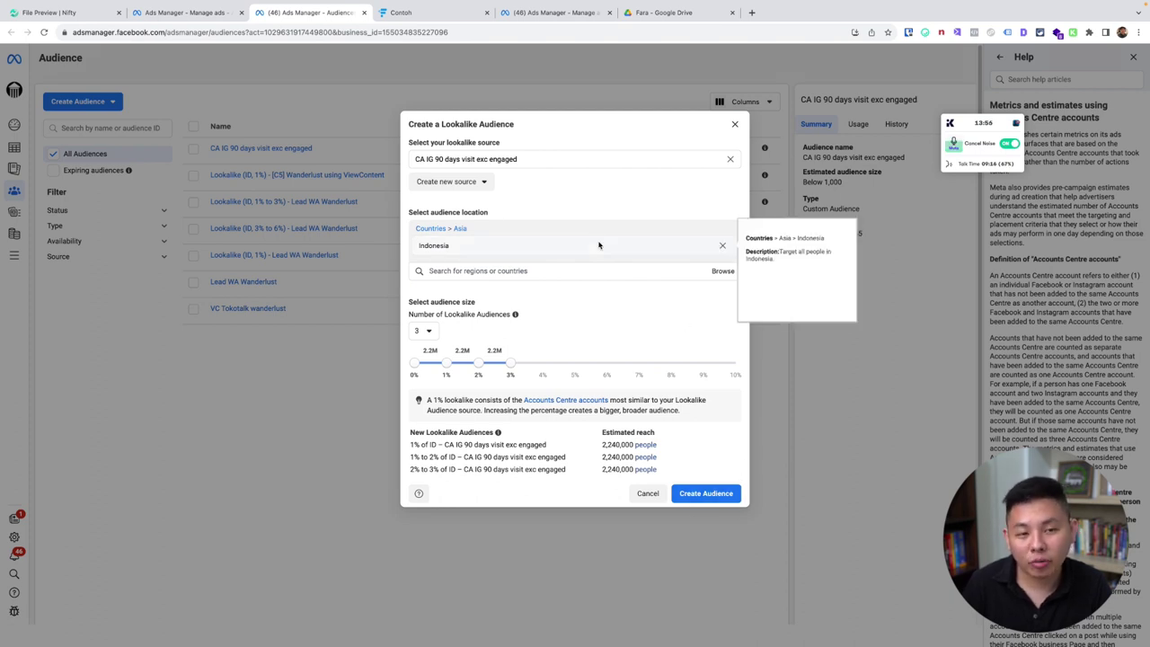
left_click(706, 494)
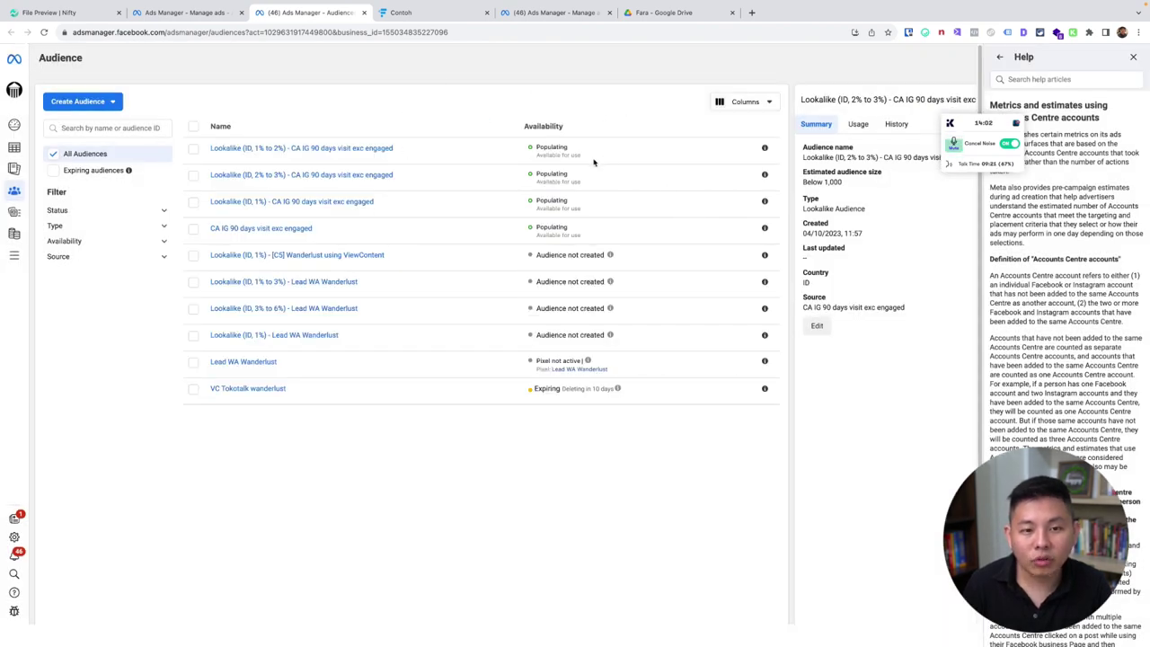
- Underline the availability status of the 1% to 2% lookalike with the annotation pen, and clear the markup
key("ctrl+alt+a")
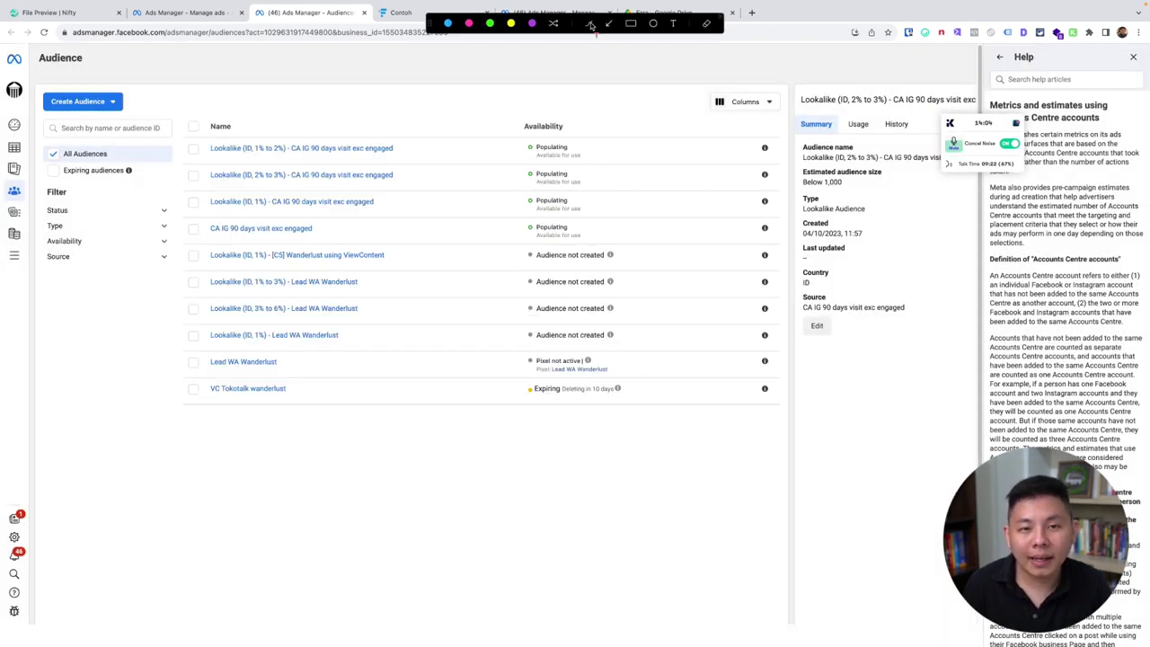
left_click_drag(512, 165, 594, 157)
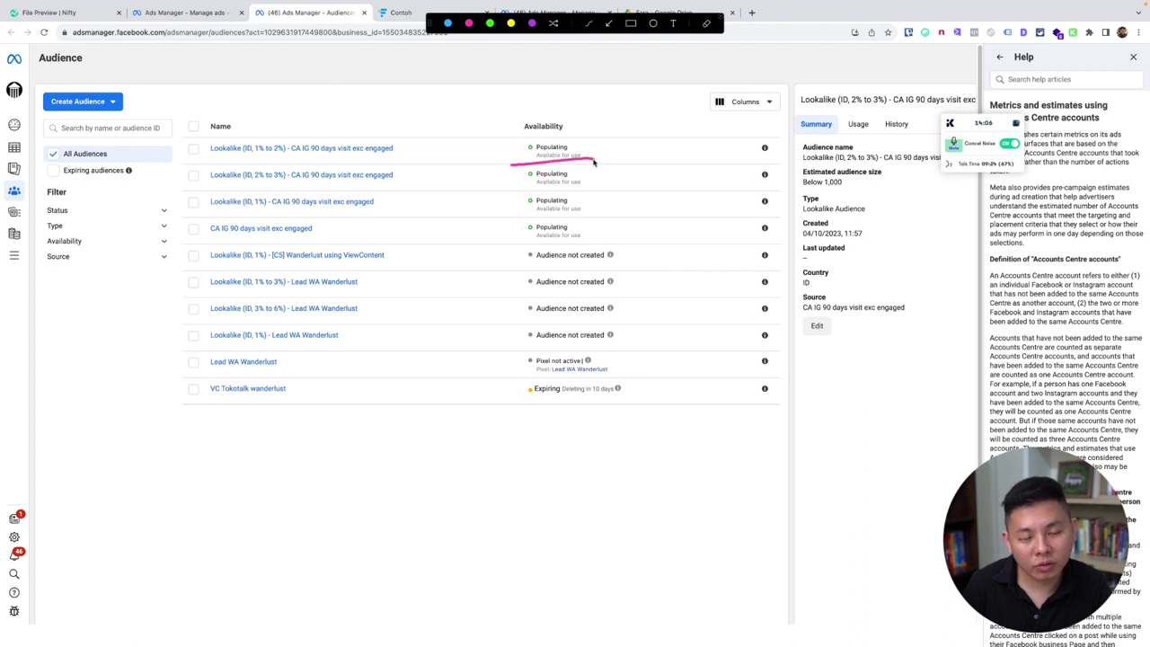
key("ctrl+alt+a")
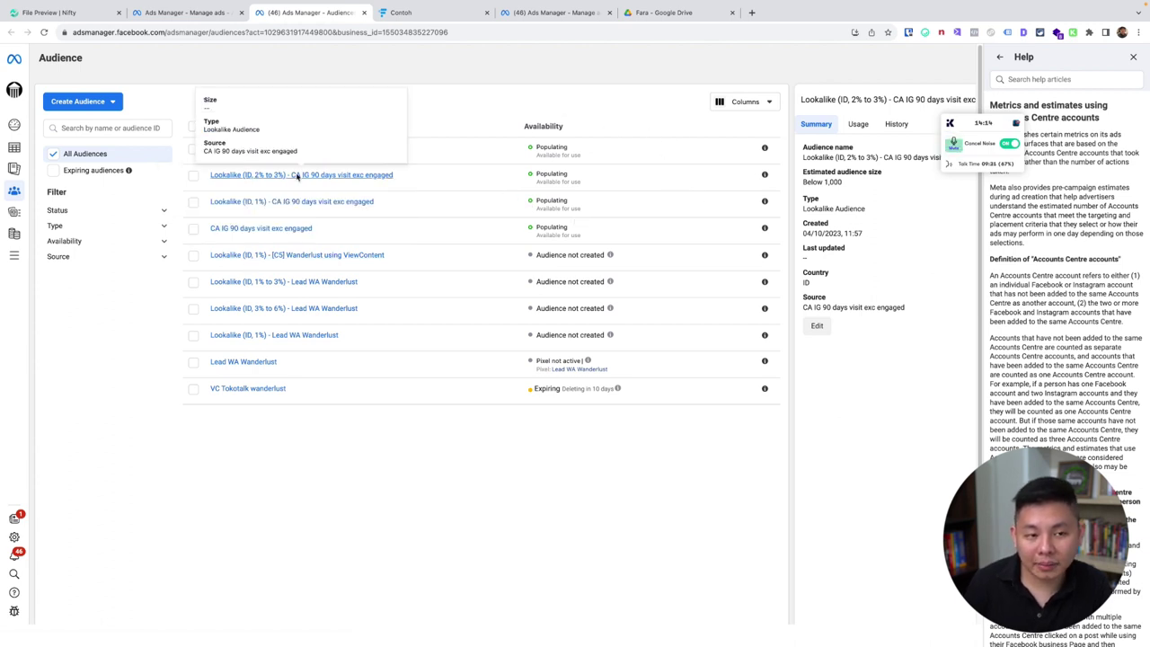
key("super+alt+a")
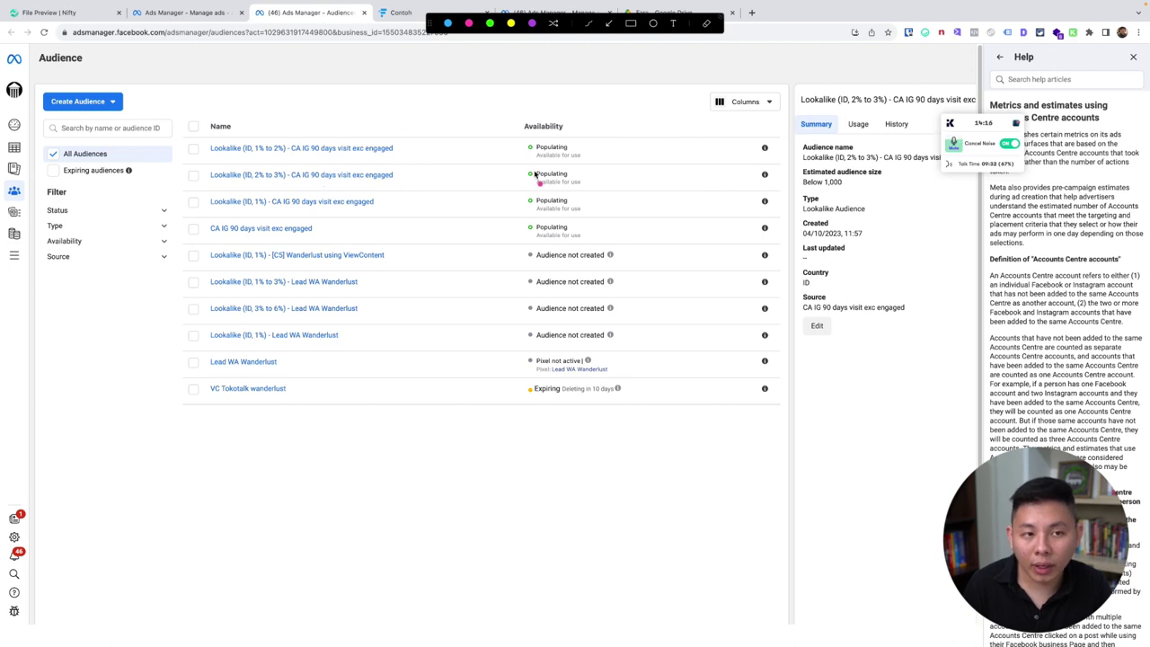
key("Escape")
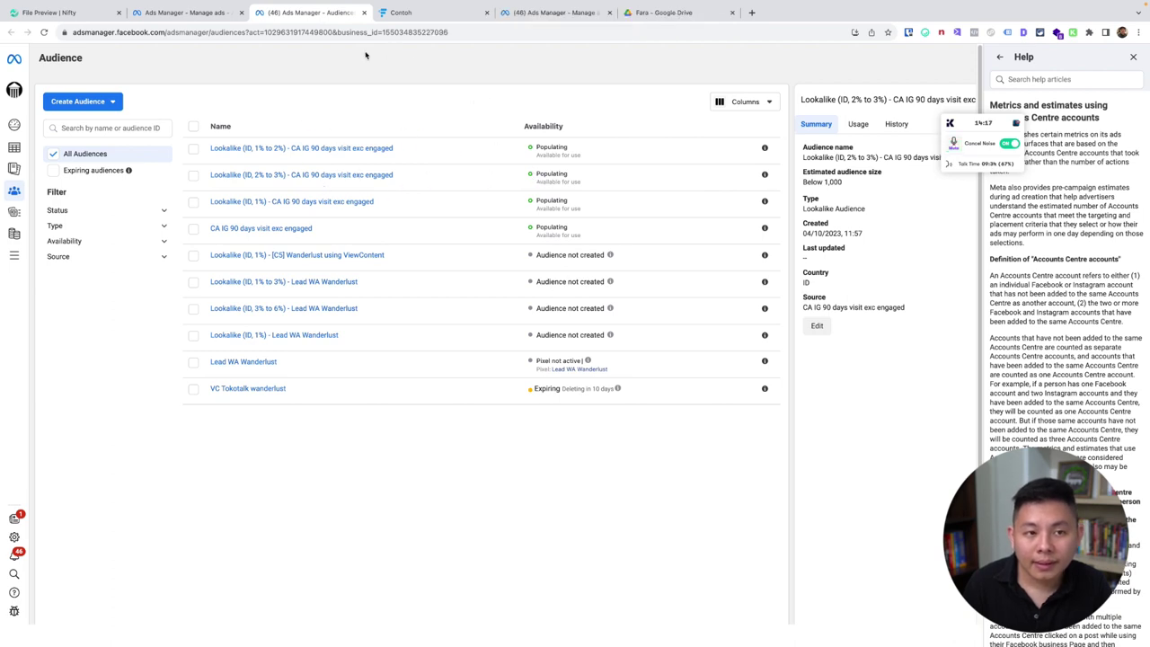
- Return to the New Traffic ad set and add "Lookalike (ID, 1%) - CA IG 90 days visit exc engaged" to its custom audiences
left_click(190, 13)
scroll(770, 287, "up", 3)
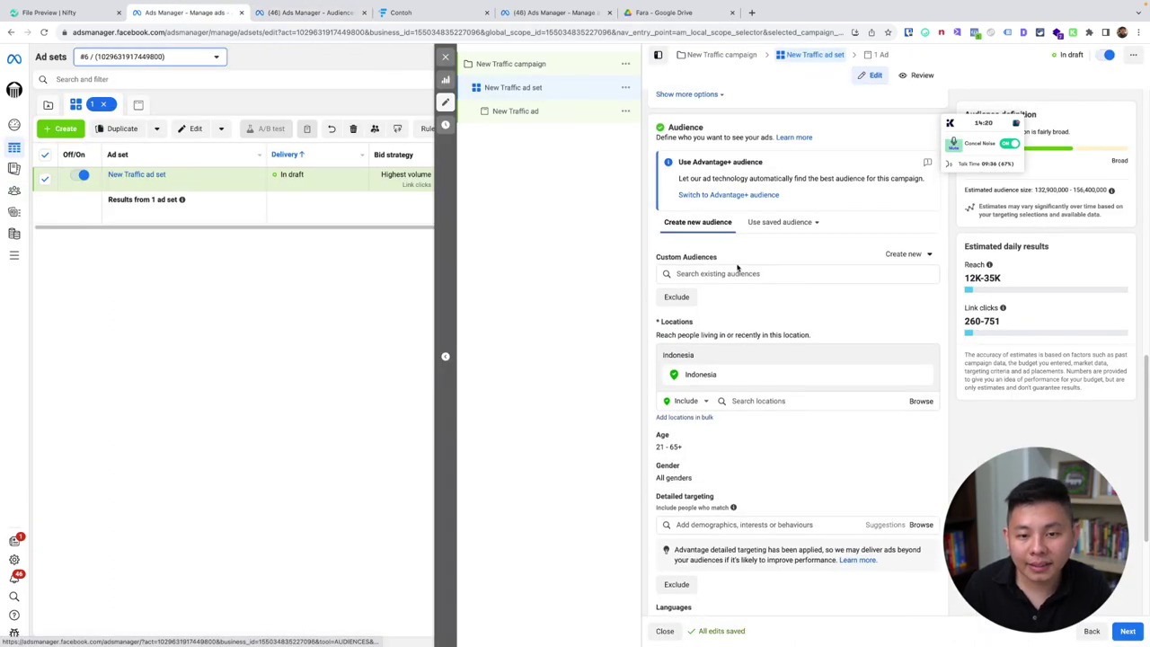
left_click(732, 273)
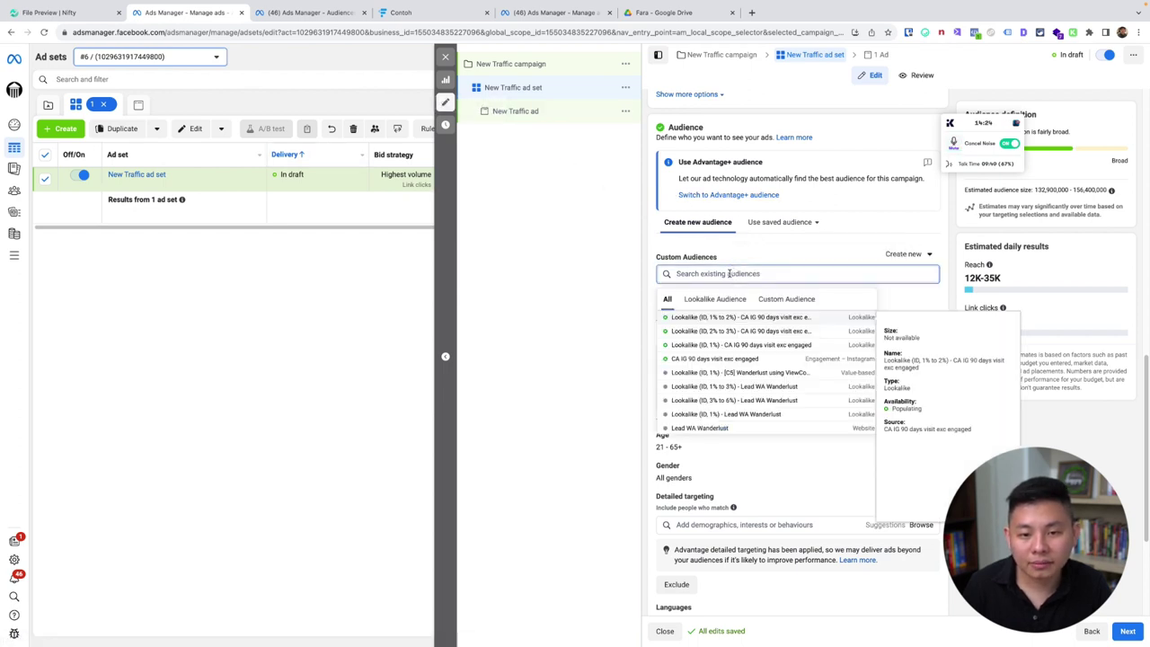
left_click(741, 344)
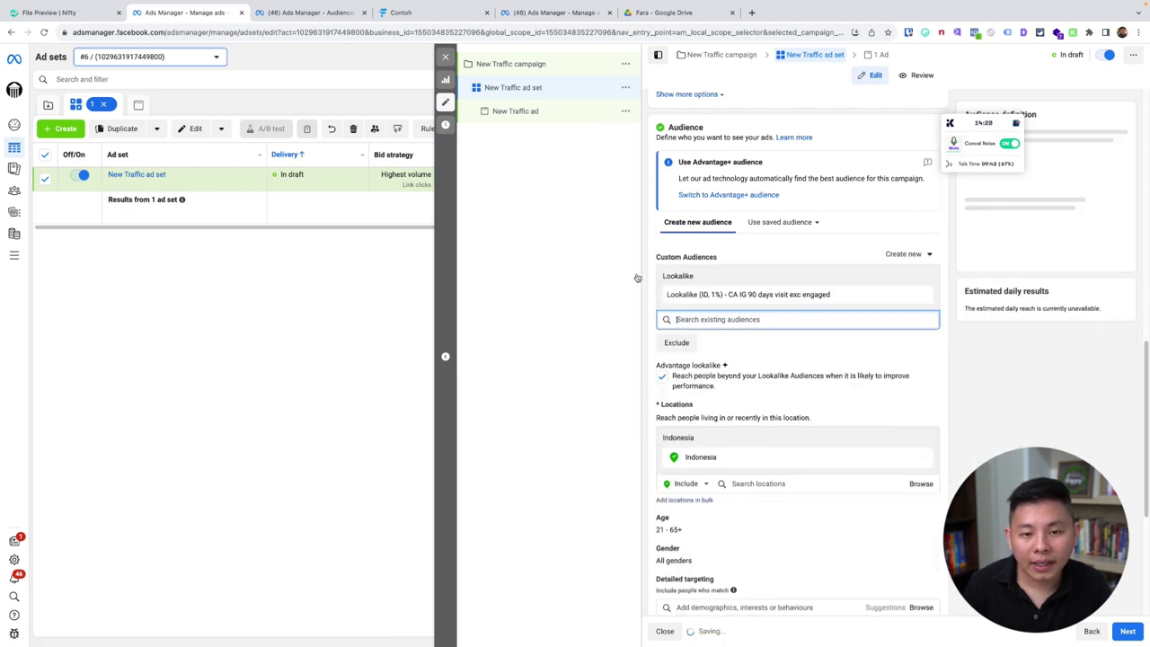
left_click(599, 230)
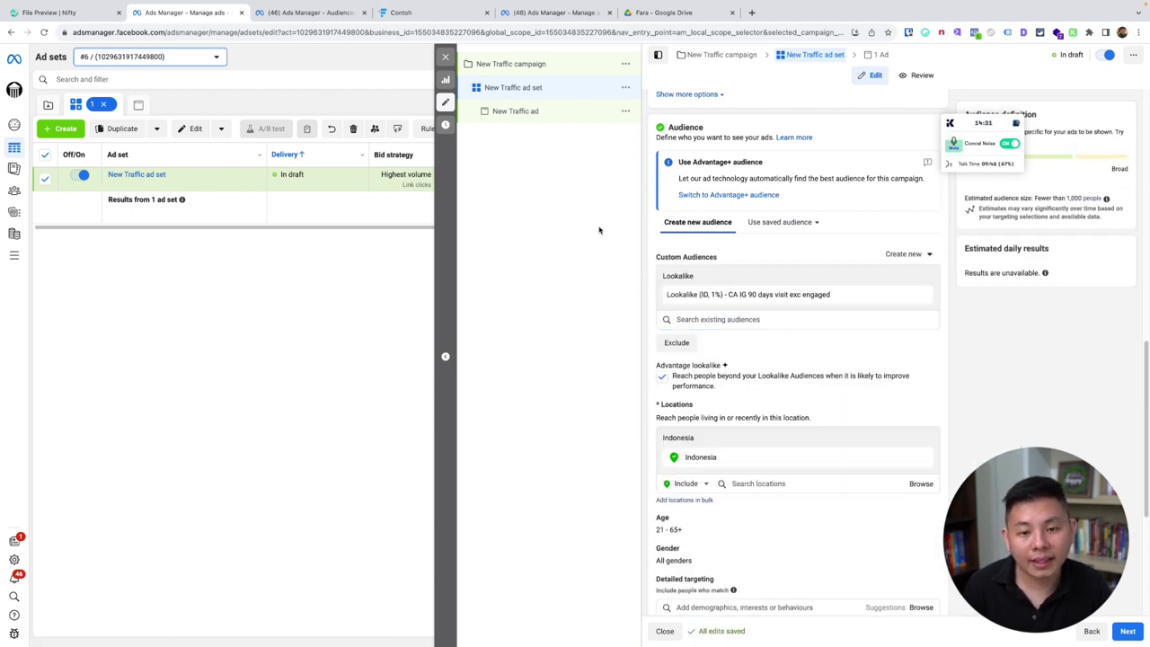
- Duplicate the New Traffic ad set within its campaign
left_click(627, 88)
left_click(647, 128)
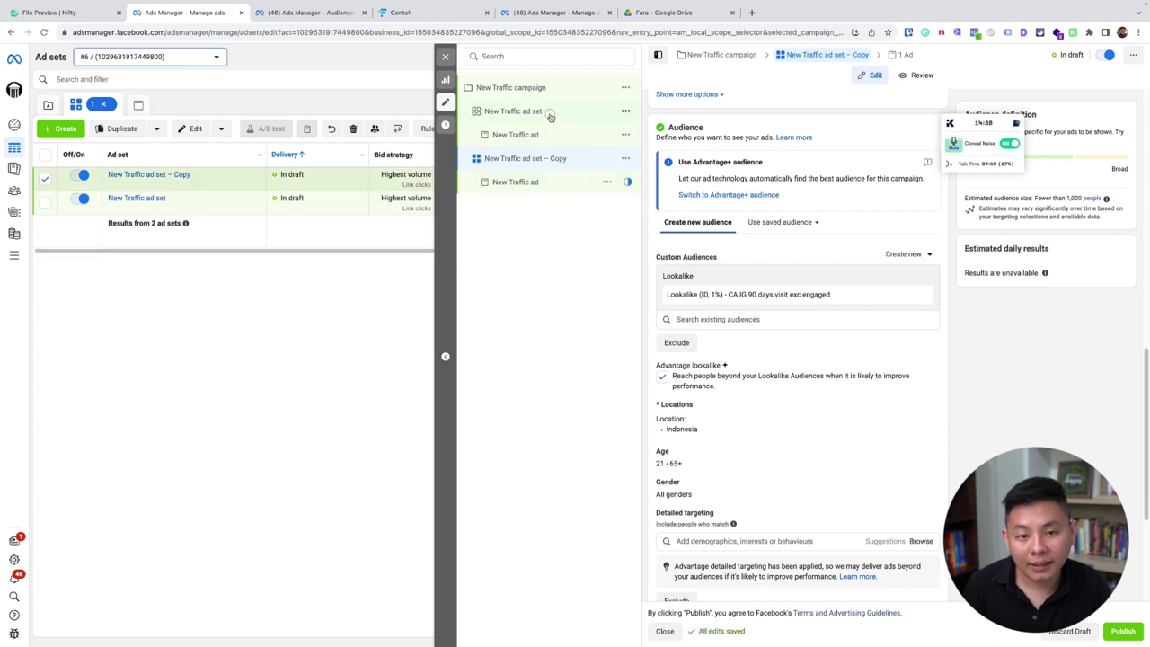
- Exclude the "CA IG 90 days visit exc engaged" lookalikes for 2% to 3% and 1% to 2% from the original New Traffic ad set
left_click(553, 117)
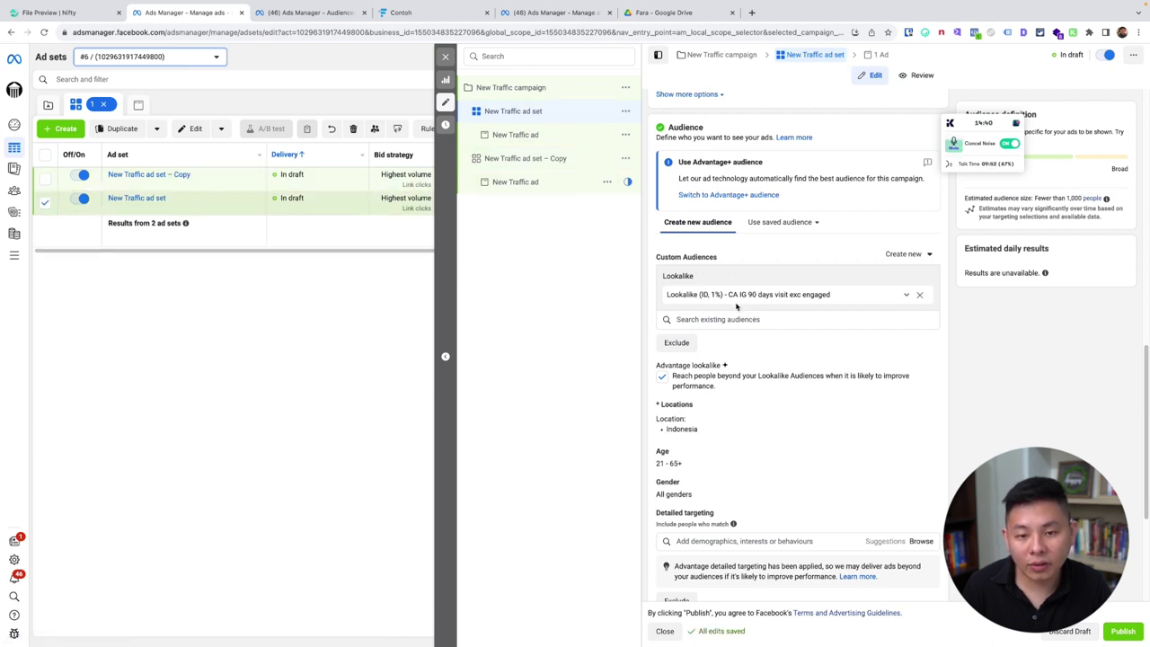
left_click(679, 342)
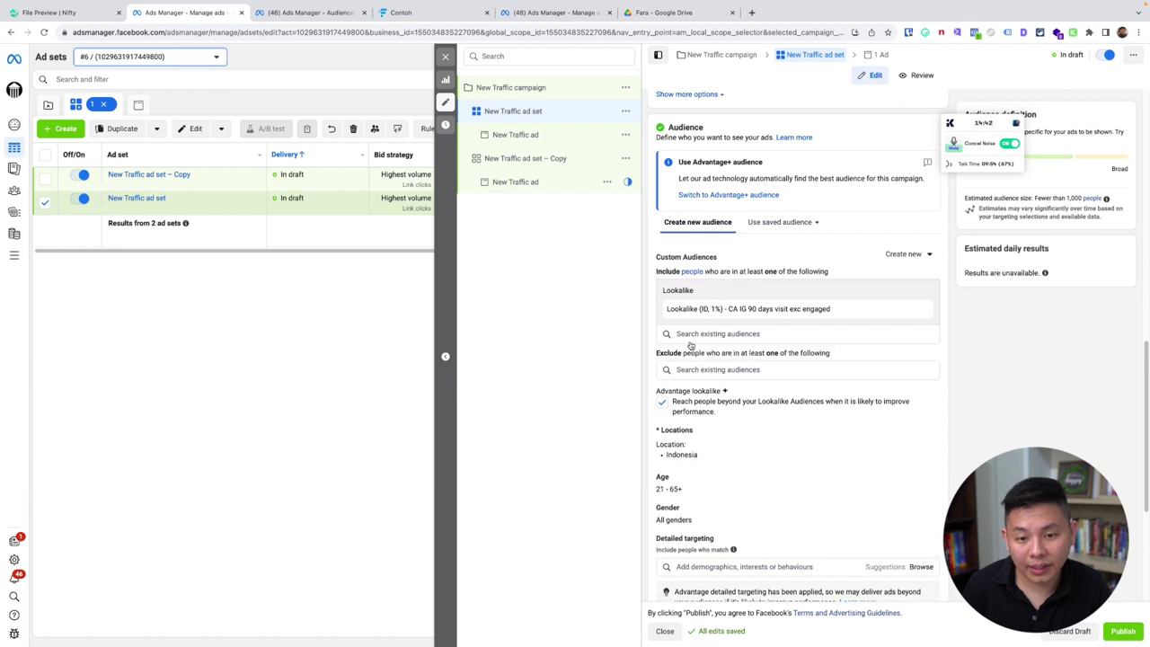
left_click(701, 370)
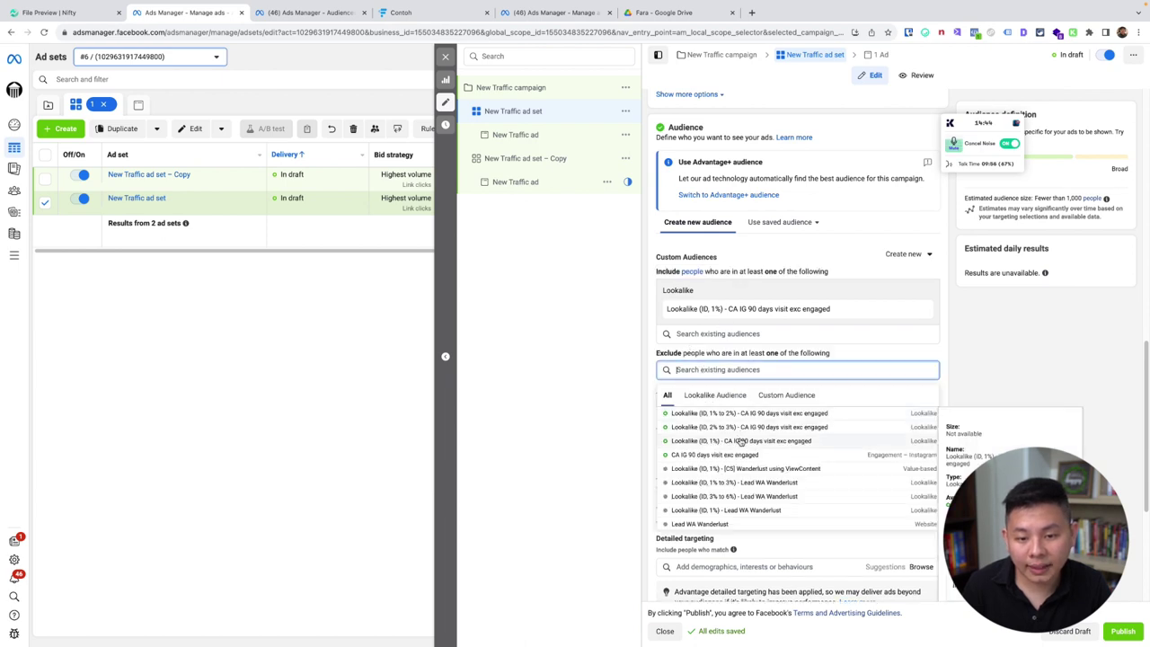
left_click(739, 430)
left_click(701, 415)
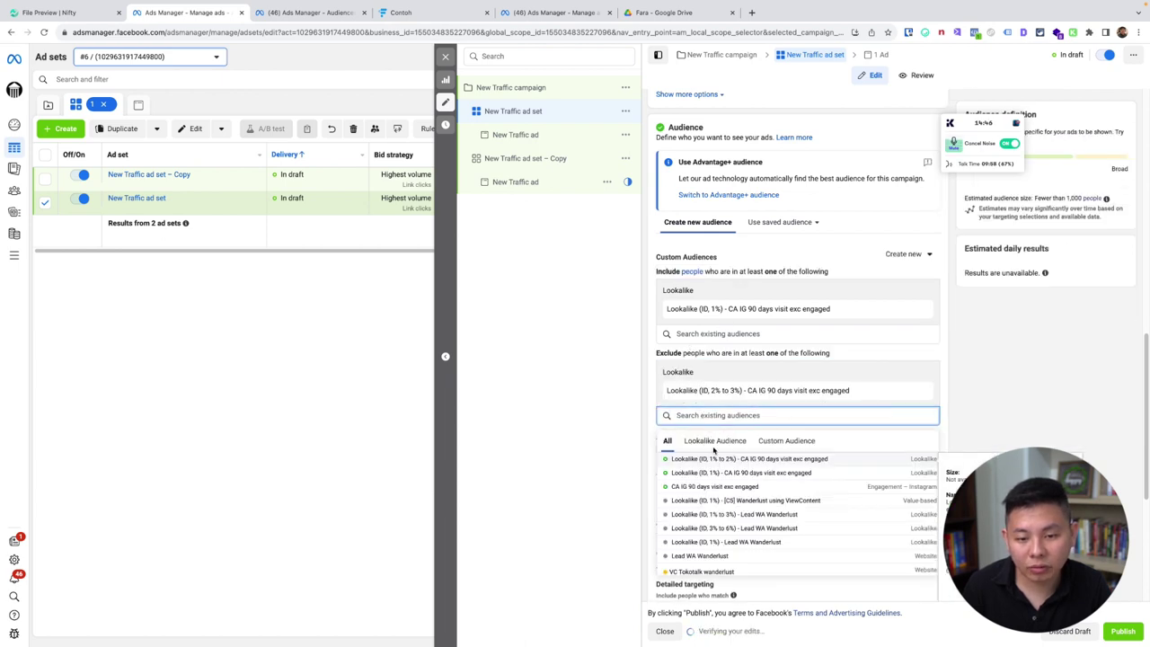
left_click(712, 460)
- In the copied ad set, replace the included 1% lookalike with "Lookalike (ID, 1% to 2%) - CA IG 90 days visit exc engaged"
left_click(539, 158)
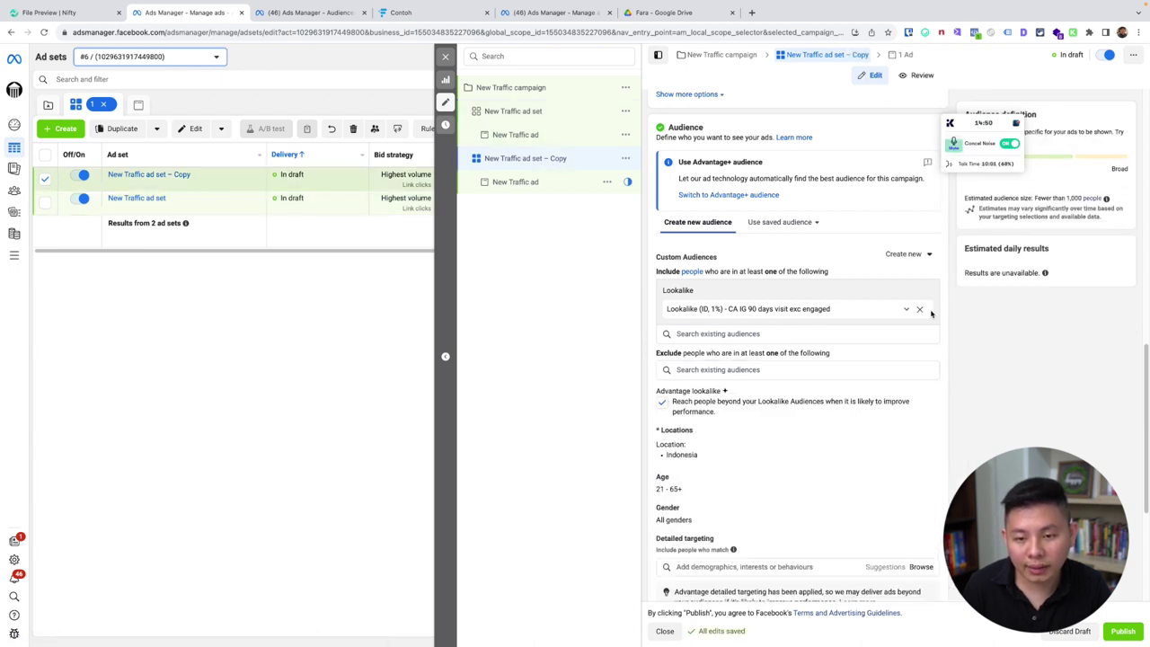
left_click(919, 309)
left_click(724, 288)
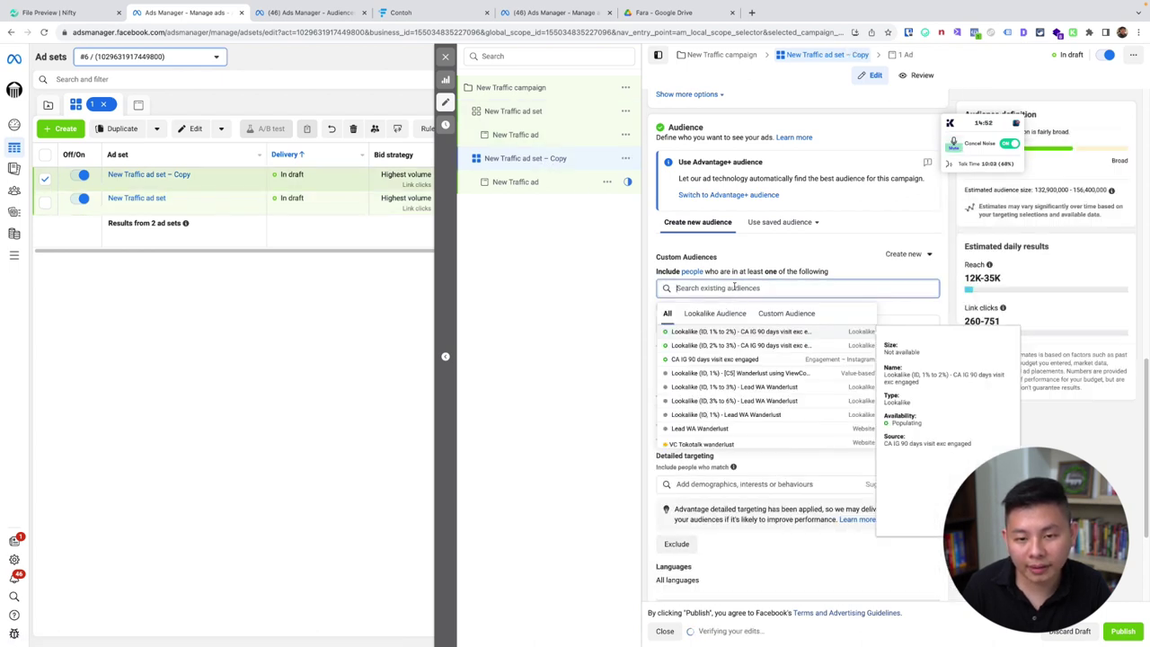
left_click(724, 332)
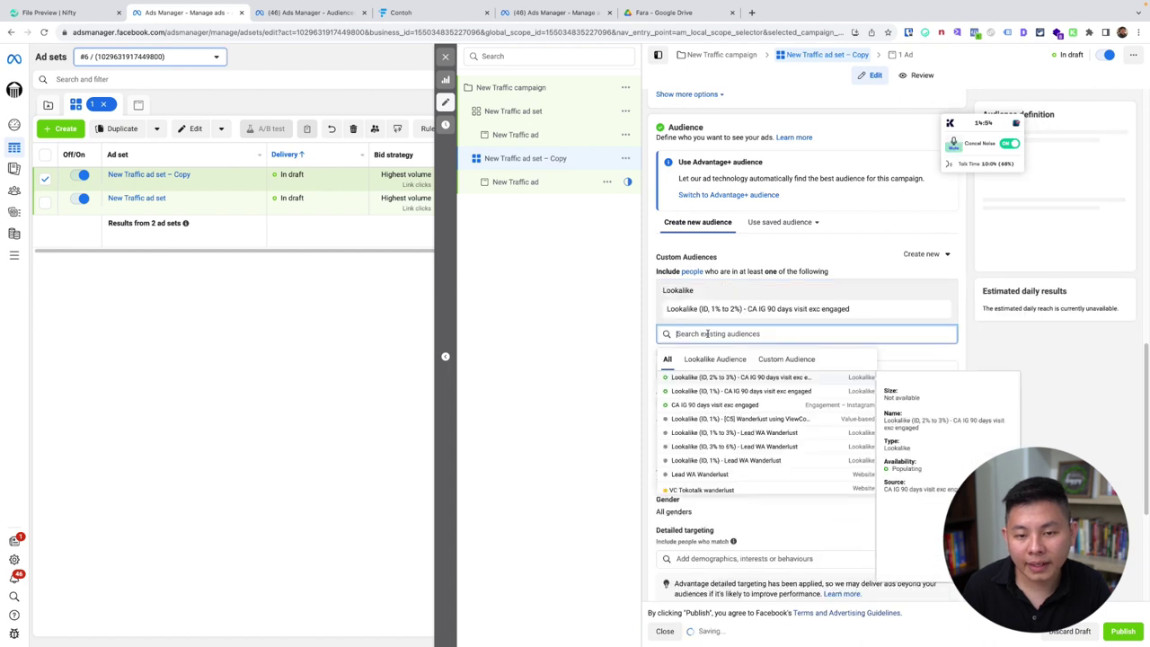
left_click(604, 376)
- Exclude the 1% and 2% to 3% "CA IG 90 days visit exc engaged" lookalikes from the copied ad set and turn off Advantage lookalike
left_click(710, 369)
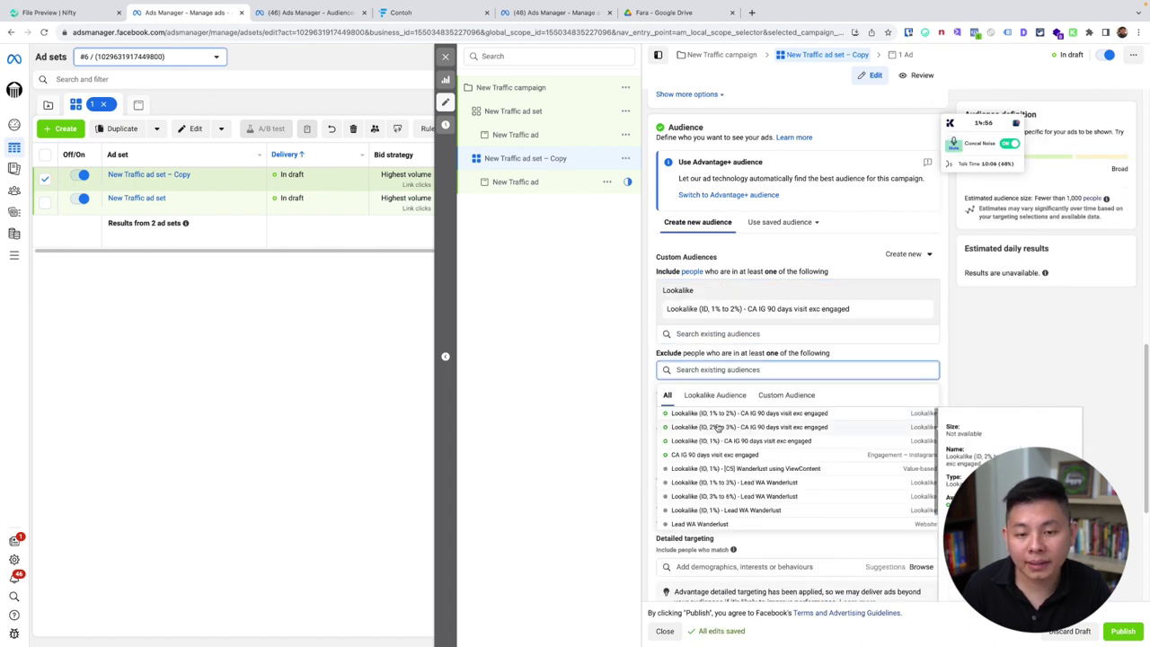
left_click(719, 428)
left_click(731, 472)
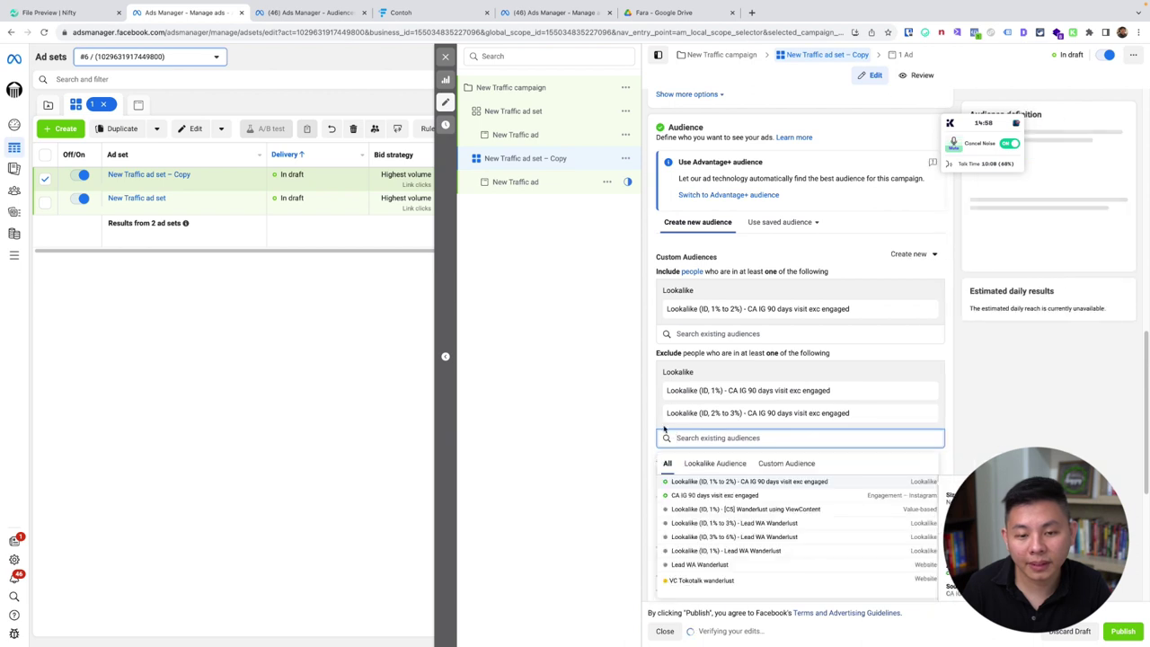
left_click(630, 452)
left_click(663, 470)
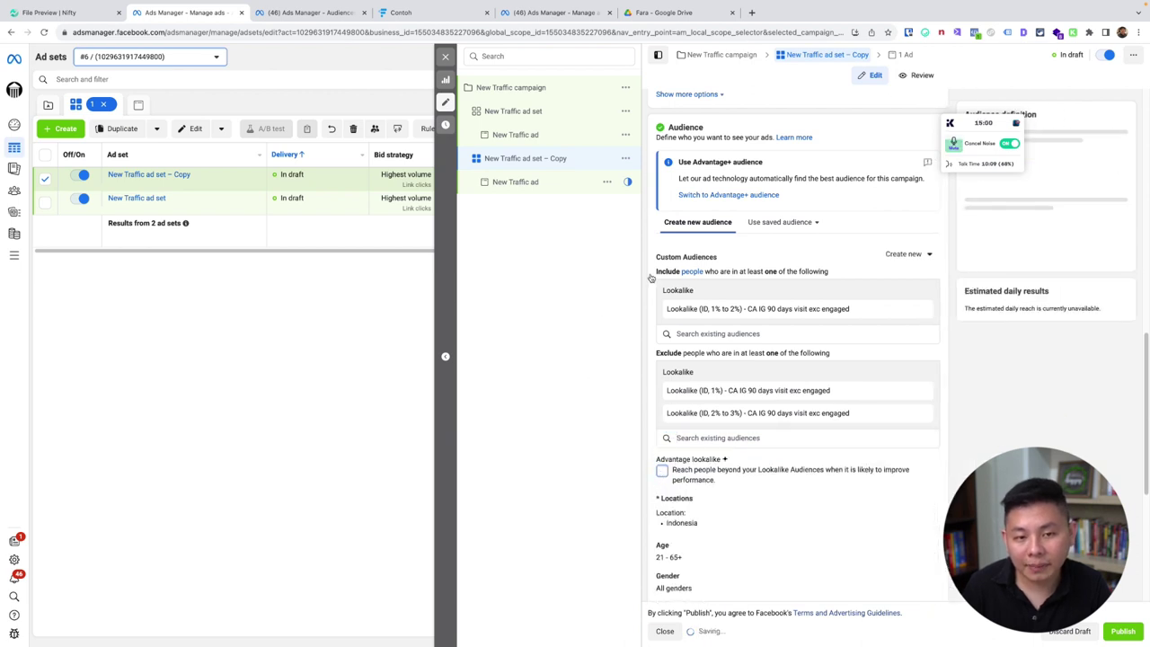